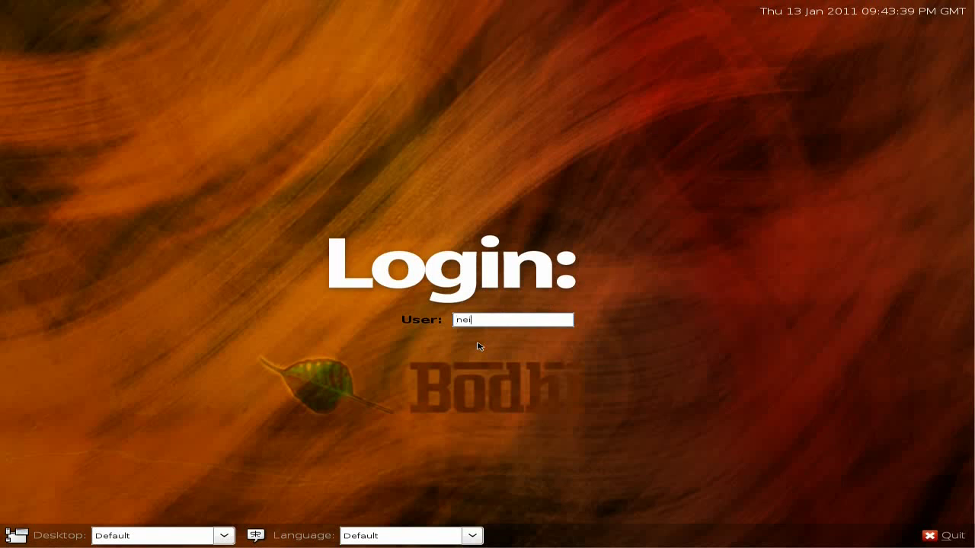
Log in by entering the username and then the account password
{"action": "key", "text": "Return"}
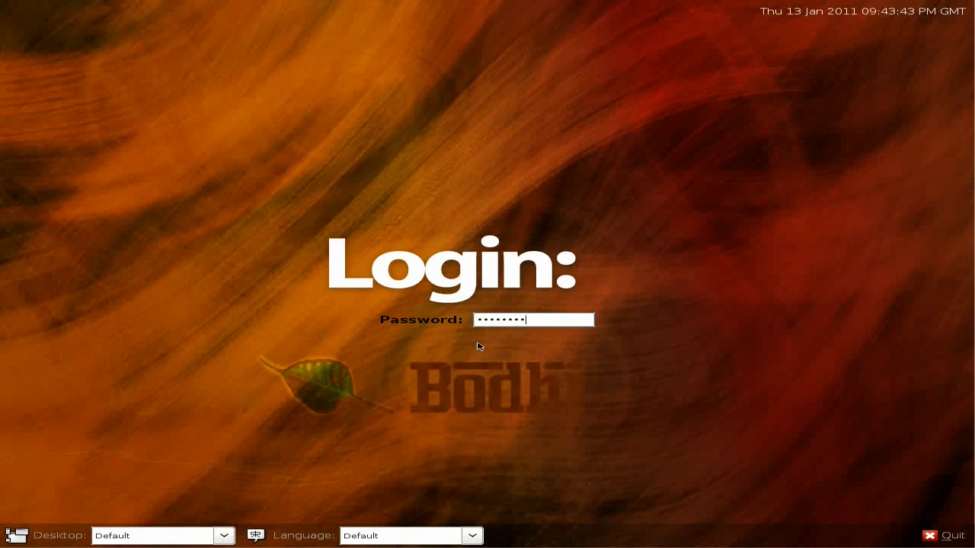
{"action": "key", "text": "Return"}
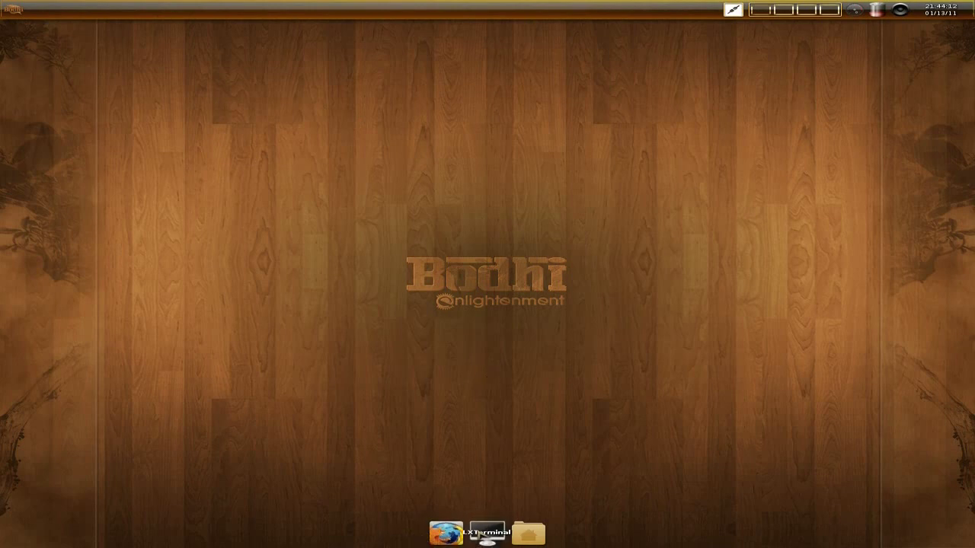
Open and close the Home Folder file browser from the dock, then dismiss the main menu
{"action": "left_click", "coordinate": [536, 536]}
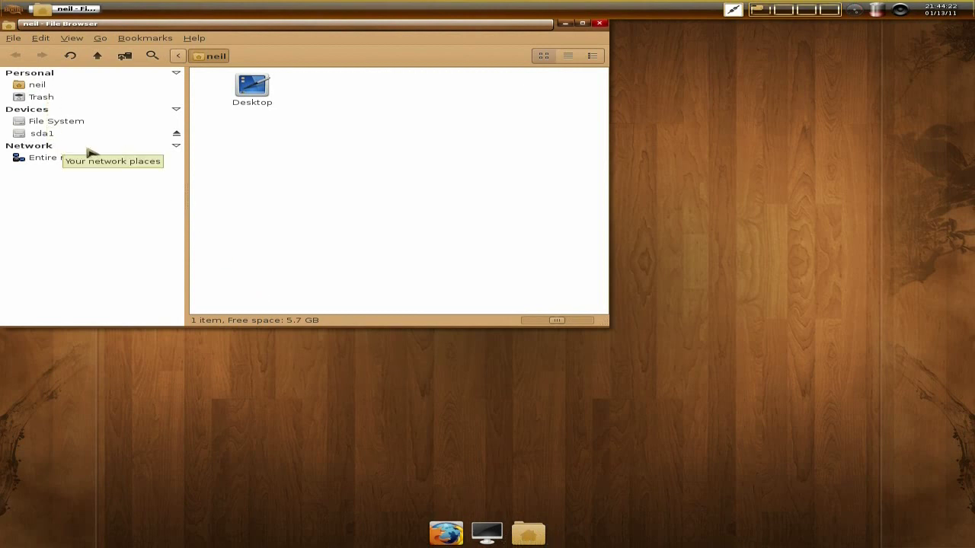
{"action": "left_click", "coordinate": [600, 24]}
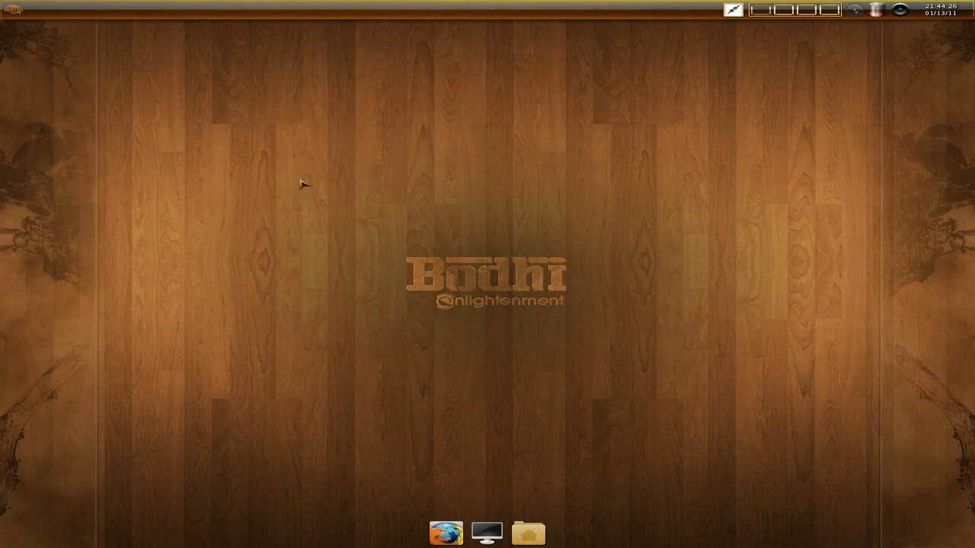
{"action": "left_click", "coordinate": [14, 12]}
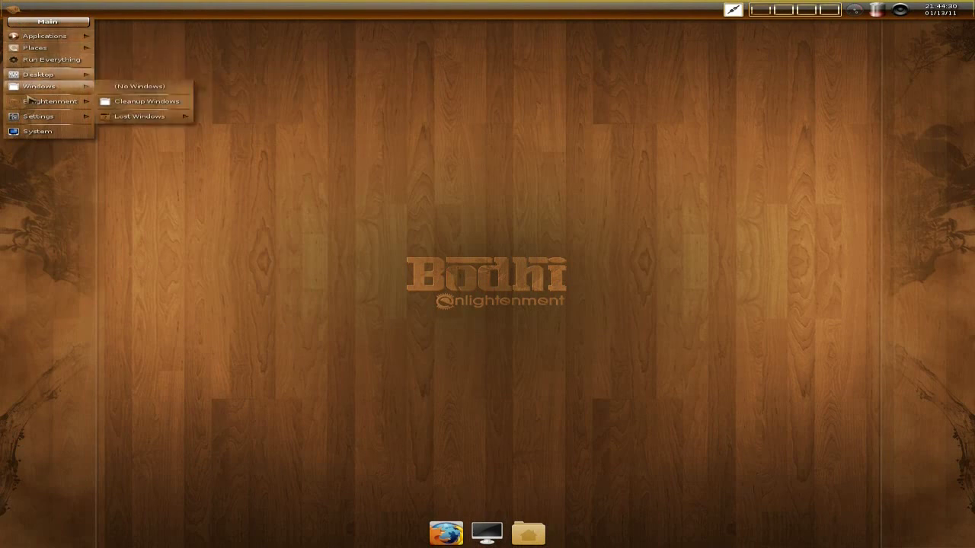
{"action": "left_click", "coordinate": [42, 165]}
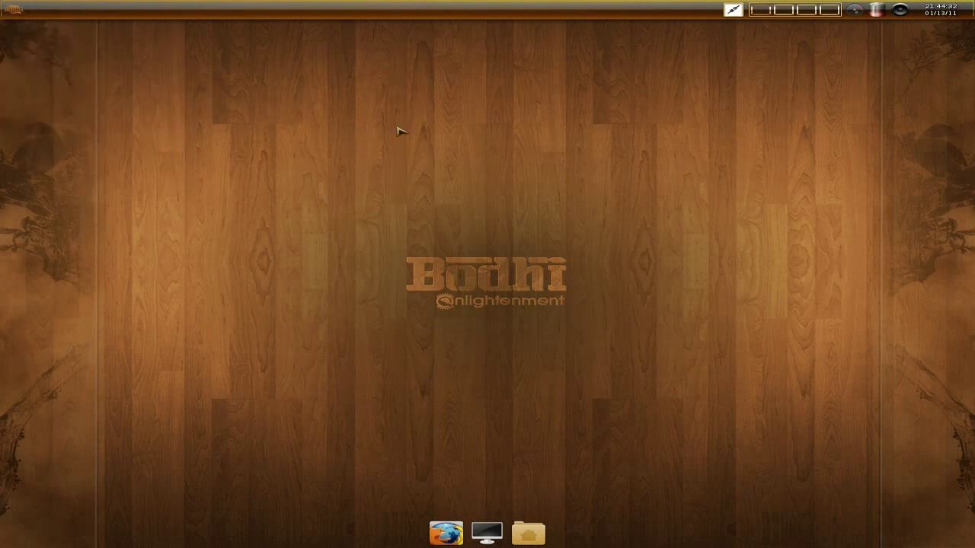
Launch AbiWord from Main > Applications > Office
{"action": "left_click", "coordinate": [475, 101]}
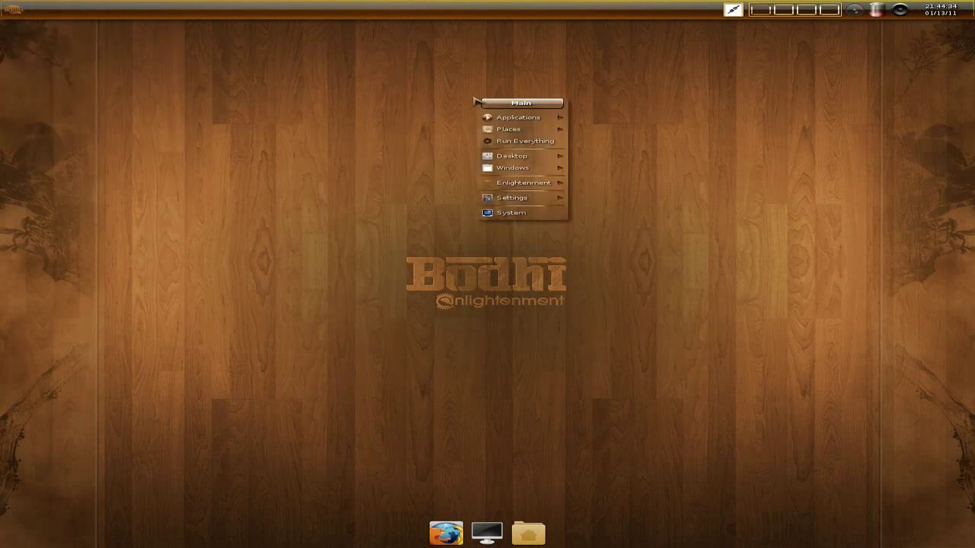
{"action": "mouse_move", "coordinate": [491, 118]}
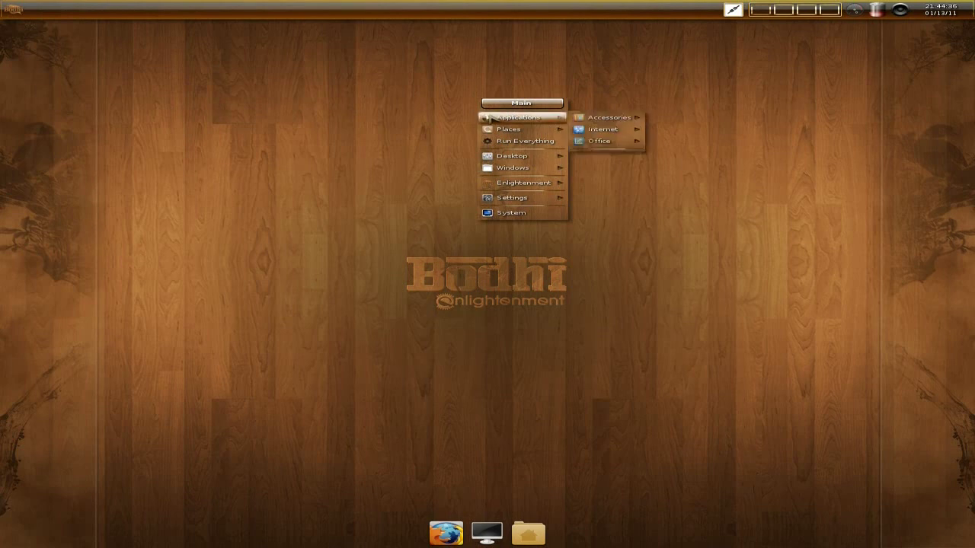
{"action": "mouse_move", "coordinate": [587, 120]}
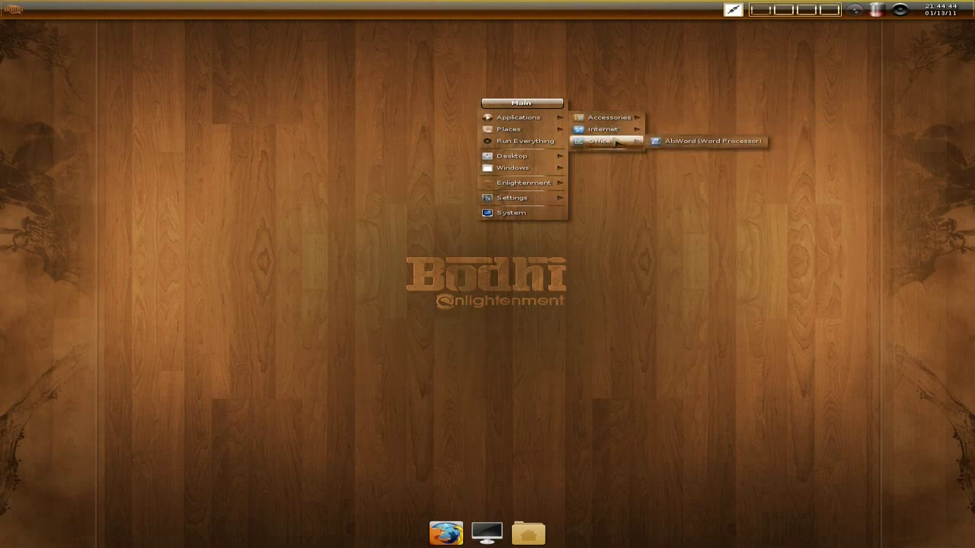
{"action": "left_click", "coordinate": [707, 145]}
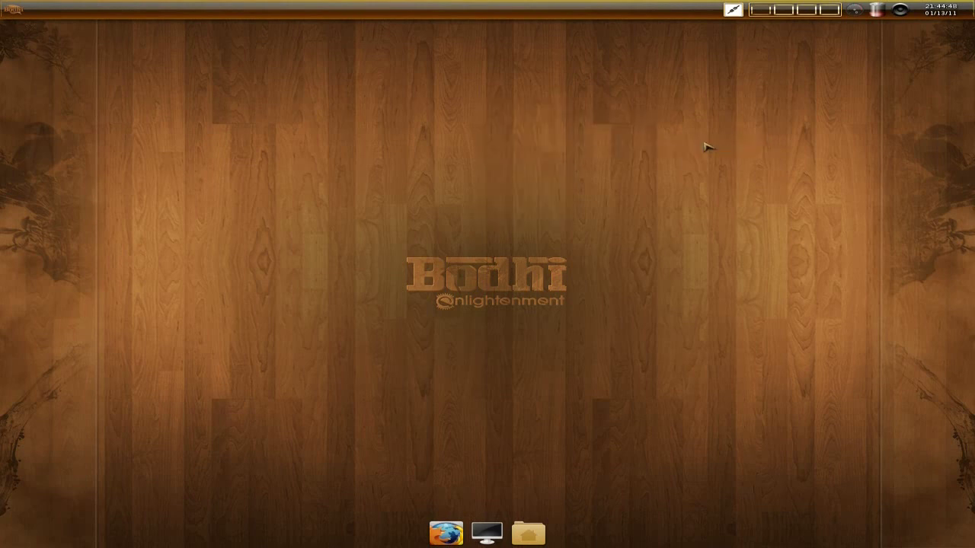
Maximize AbiWord, view Help > About abiword, then close the blank Untitled1 document
{"action": "left_click", "coordinate": [582, 23]}
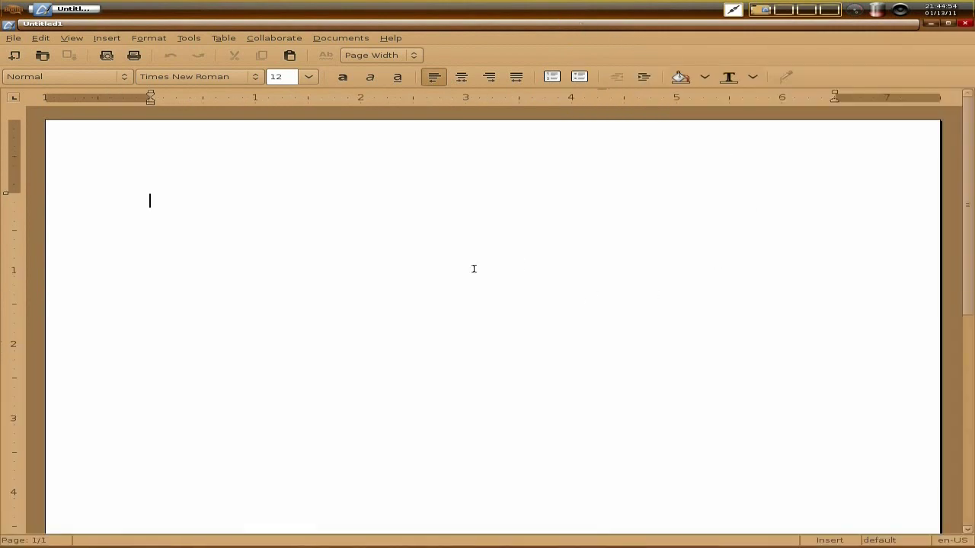
{"action": "left_click", "coordinate": [389, 40]}
{"action": "left_click", "coordinate": [419, 131]}
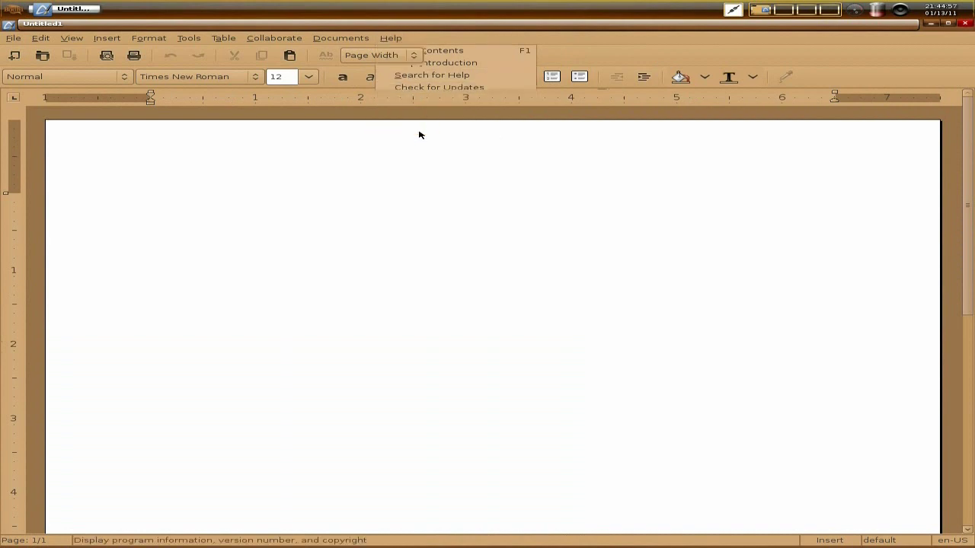
{"action": "left_click", "coordinate": [592, 315]}
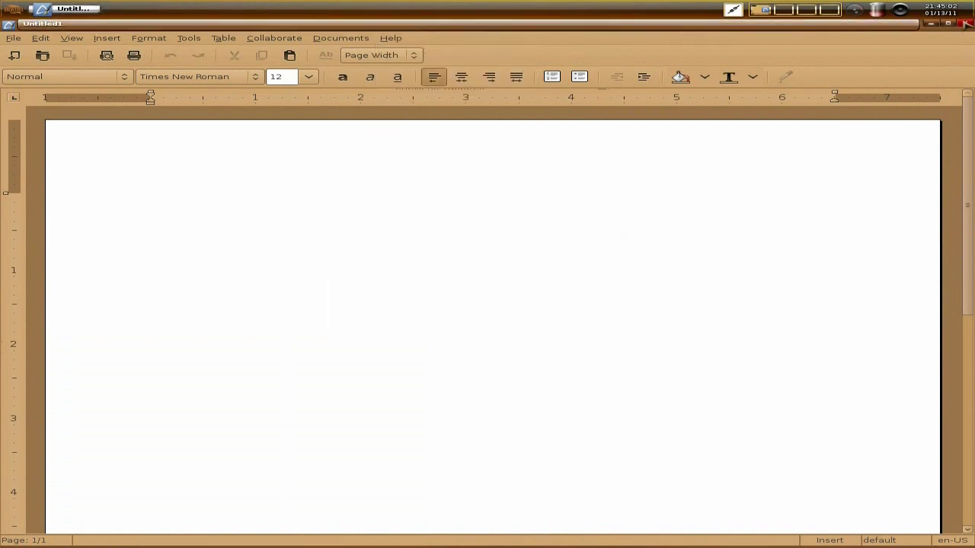
{"action": "left_click", "coordinate": [968, 24]}
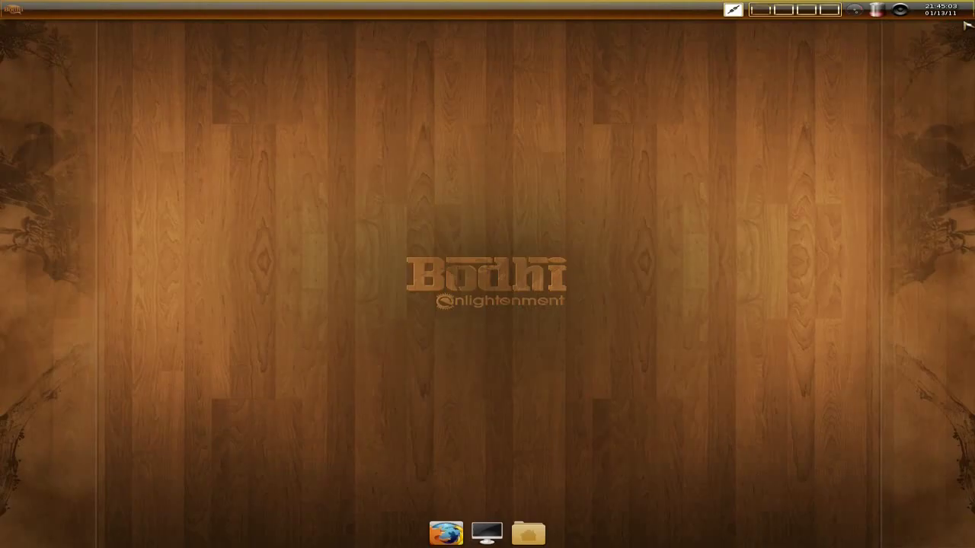
{"action": "left_click", "coordinate": [459, 118]}
{"action": "mouse_move", "coordinate": [481, 150]}
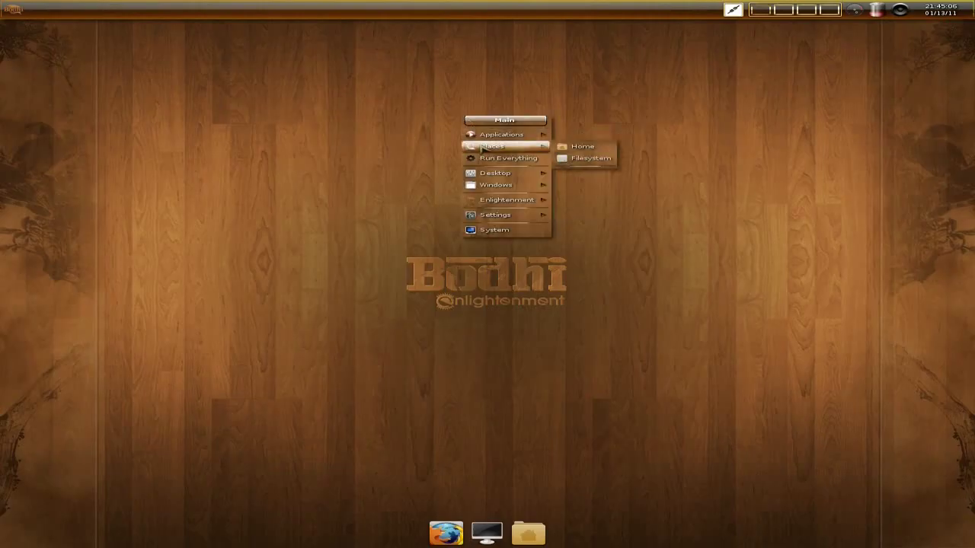
{"action": "mouse_move", "coordinate": [495, 176]}
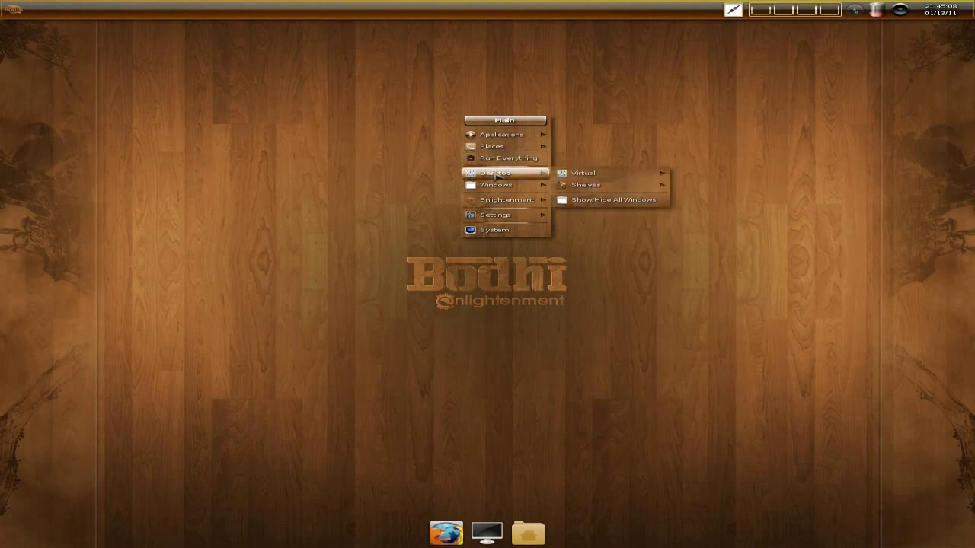
{"action": "mouse_move", "coordinate": [579, 177]}
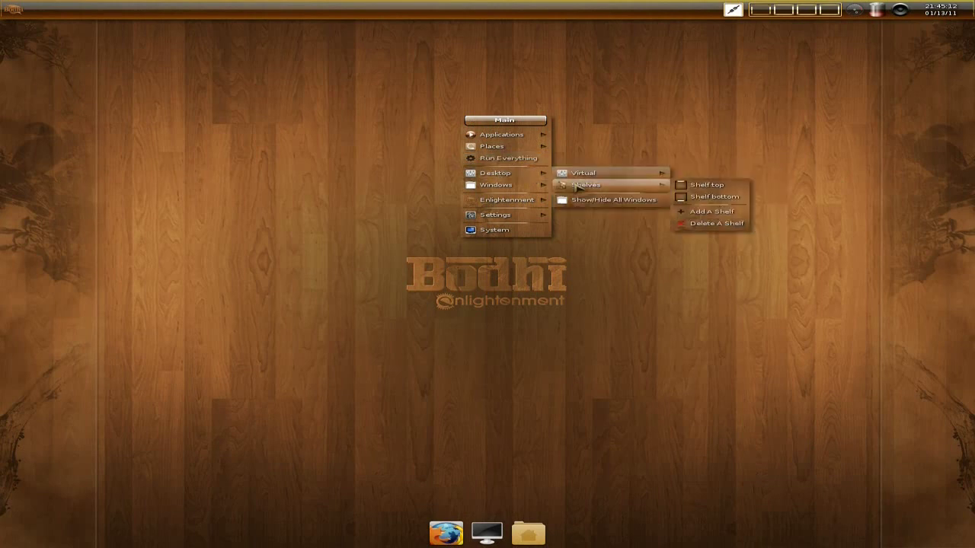
{"action": "mouse_move", "coordinate": [534, 187]}
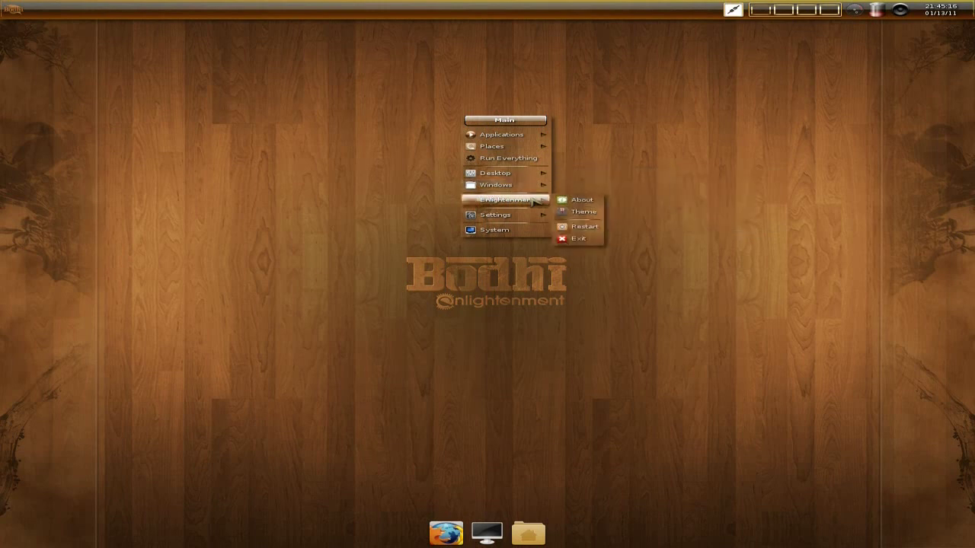
{"action": "left_click", "coordinate": [579, 201]}
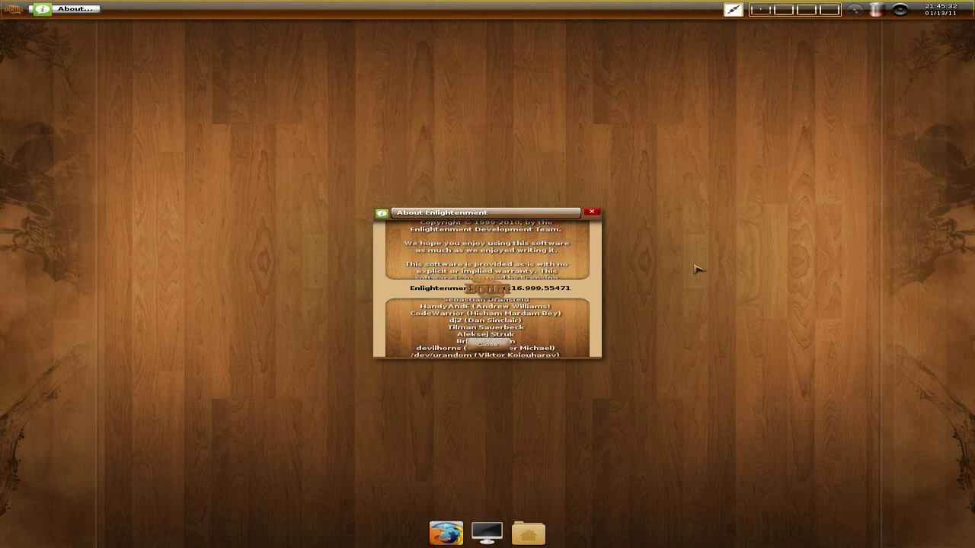
{"action": "left_click", "coordinate": [488, 345]}
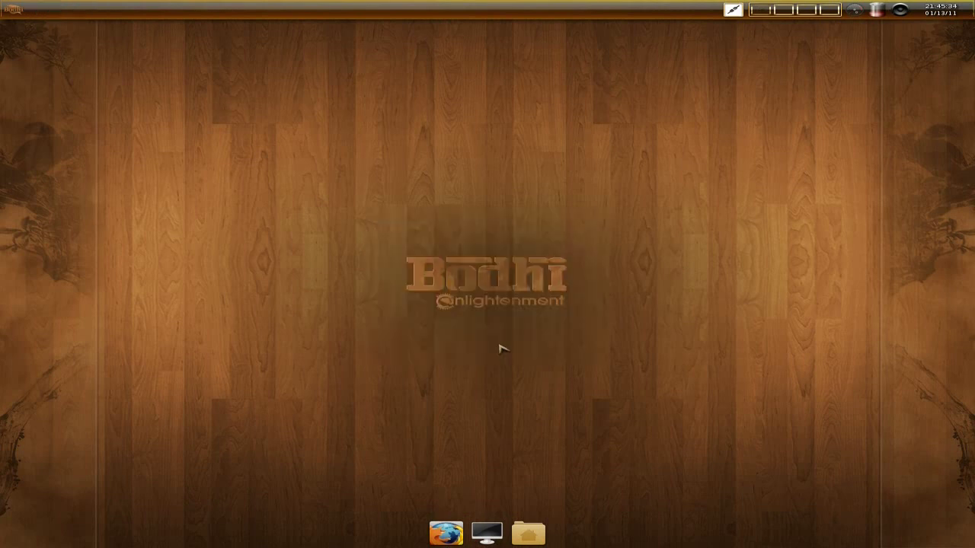
{"action": "left_click", "coordinate": [501, 155]}
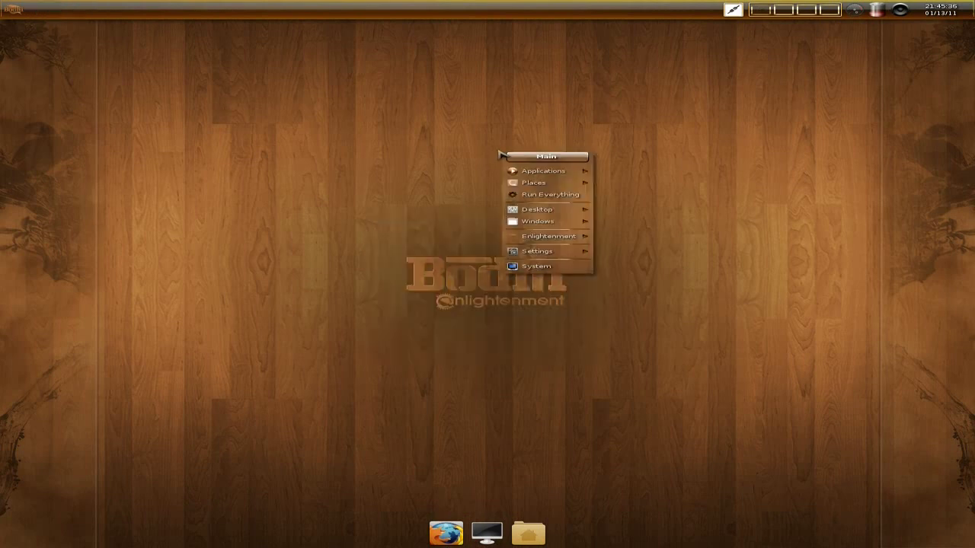
{"action": "mouse_move", "coordinate": [539, 239]}
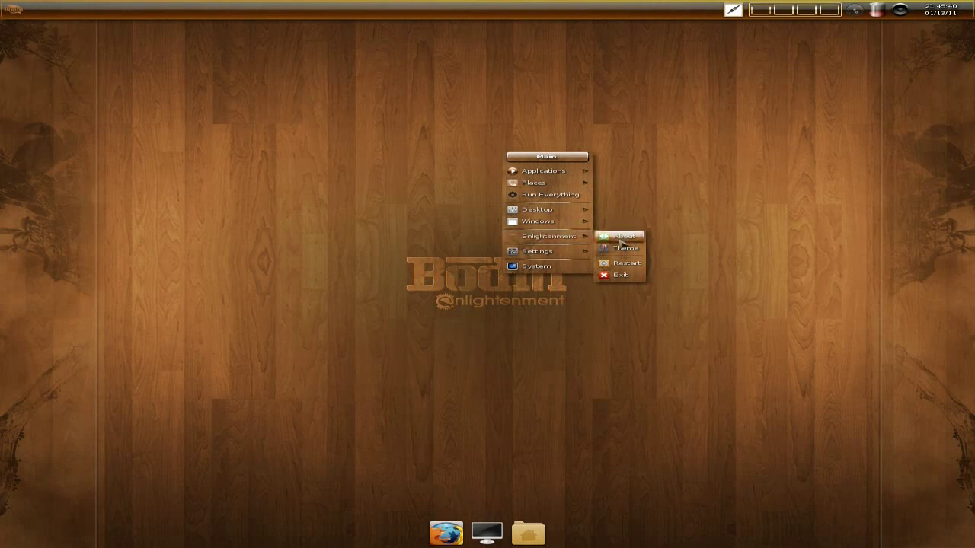
{"action": "mouse_move", "coordinate": [566, 252]}
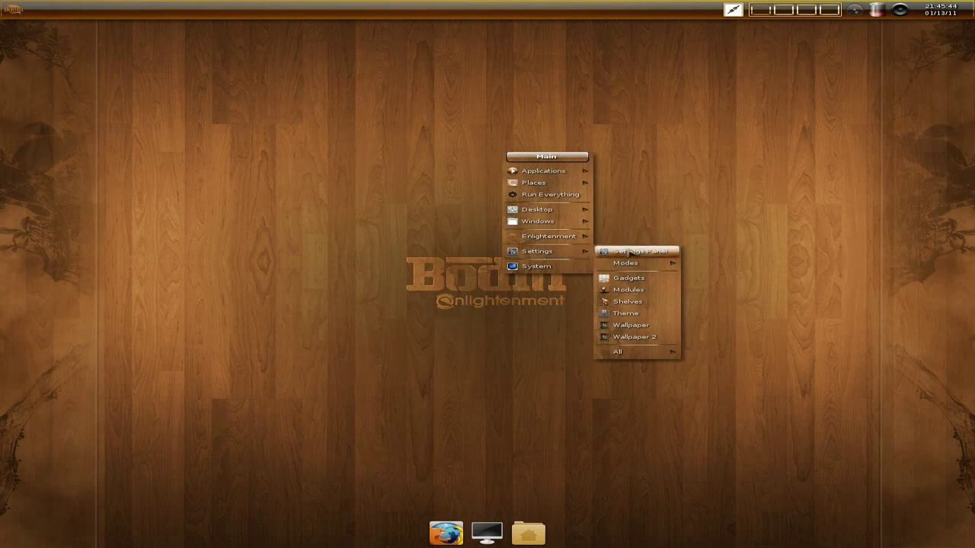
{"action": "mouse_move", "coordinate": [629, 263]}
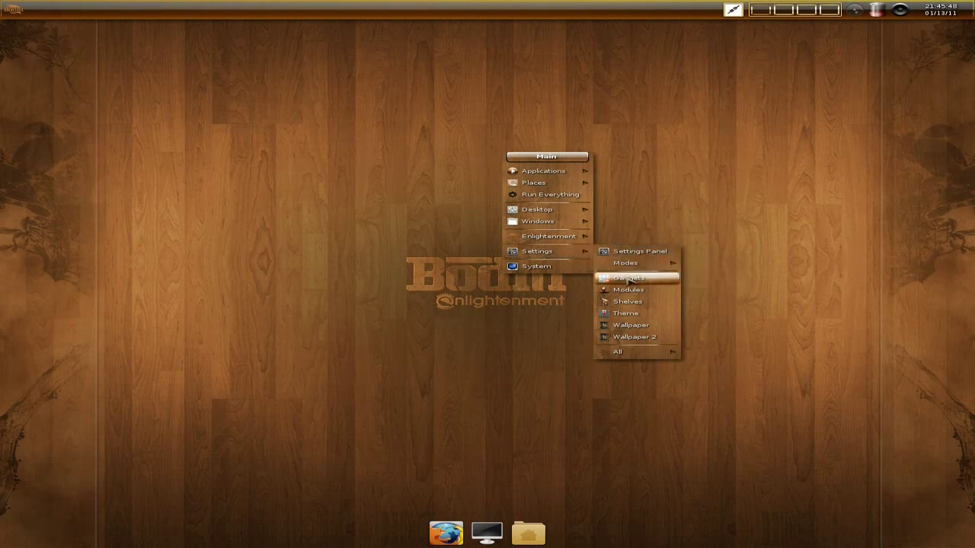
{"action": "left_click", "coordinate": [629, 279]}
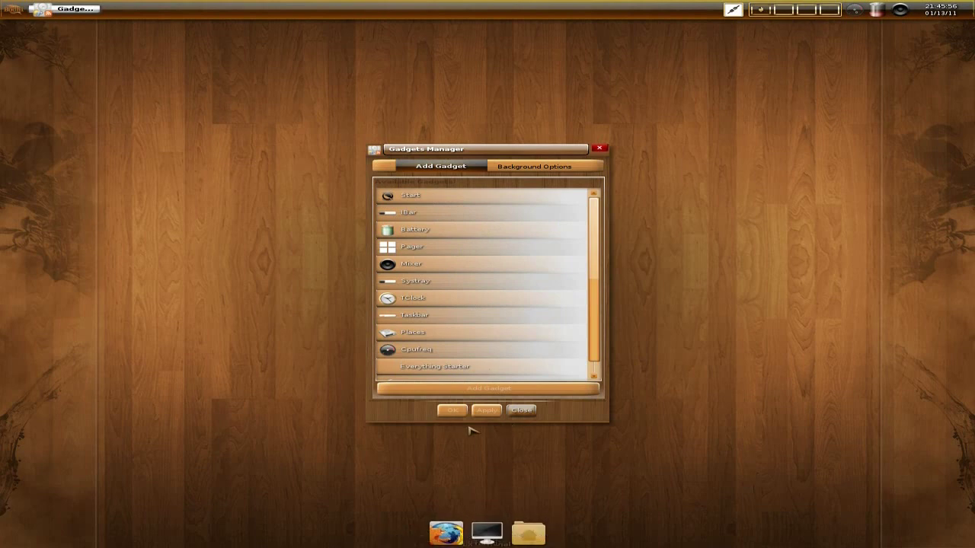
{"action": "left_click", "coordinate": [522, 411]}
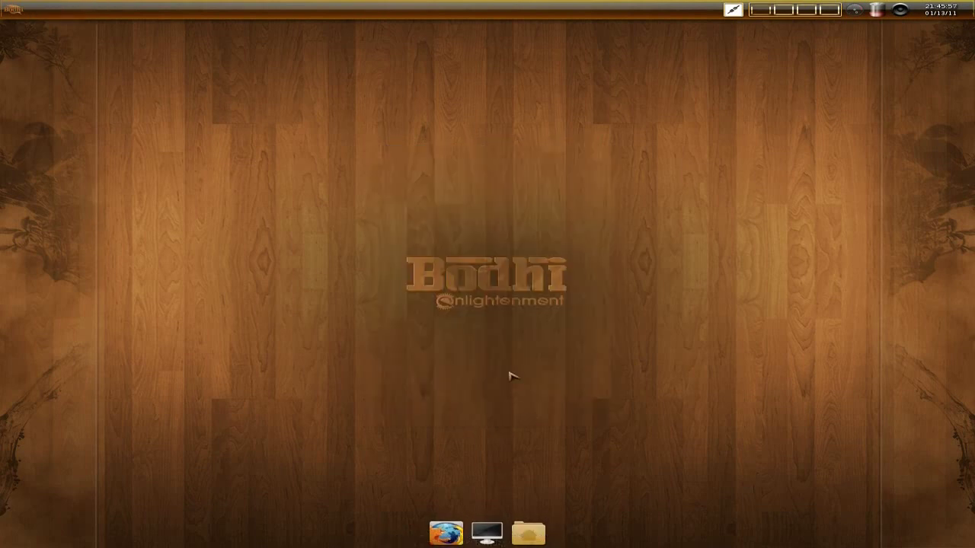
Launch Synaptic Package Manager from Main > Settings > All > System
{"action": "left_click", "coordinate": [482, 223]}
{"action": "mouse_move", "coordinate": [526, 323]}
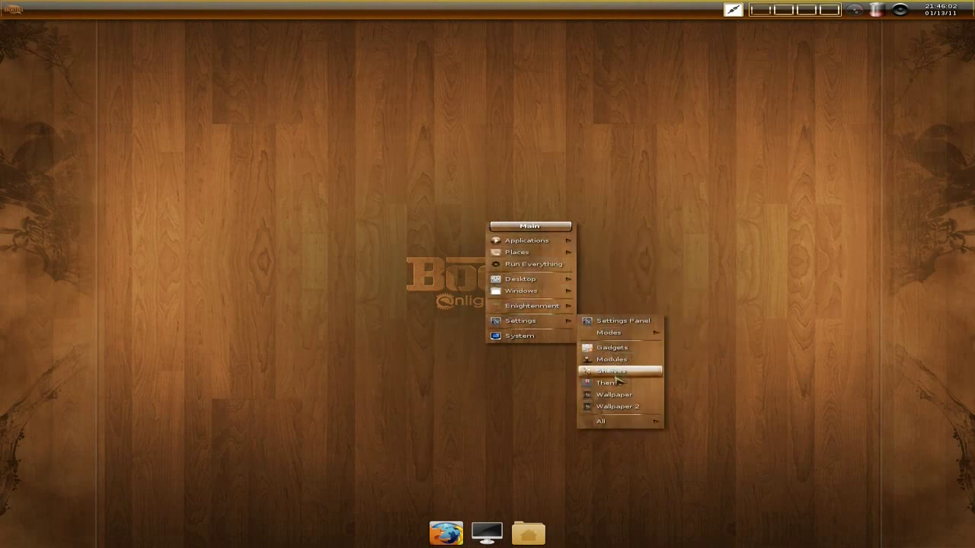
{"action": "mouse_move", "coordinate": [612, 424]}
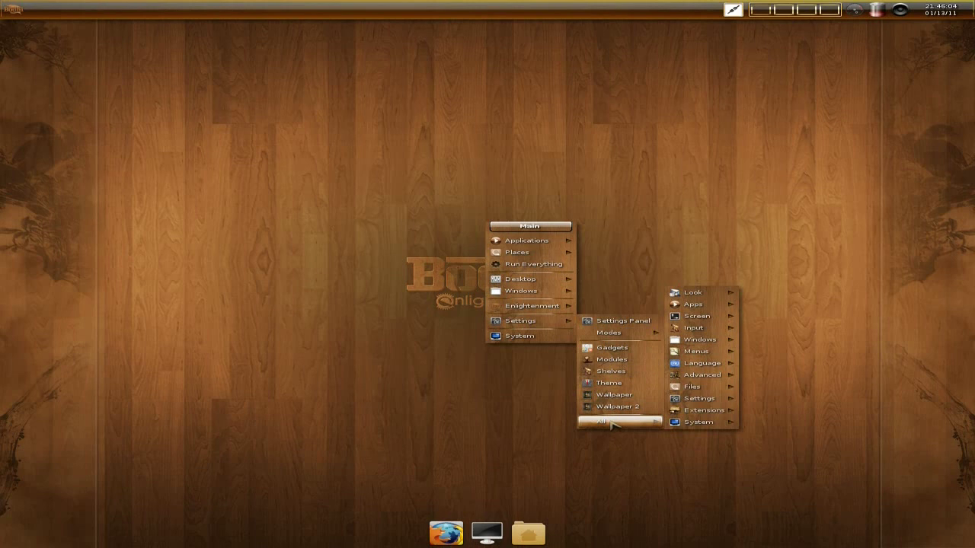
{"action": "mouse_move", "coordinate": [705, 305]}
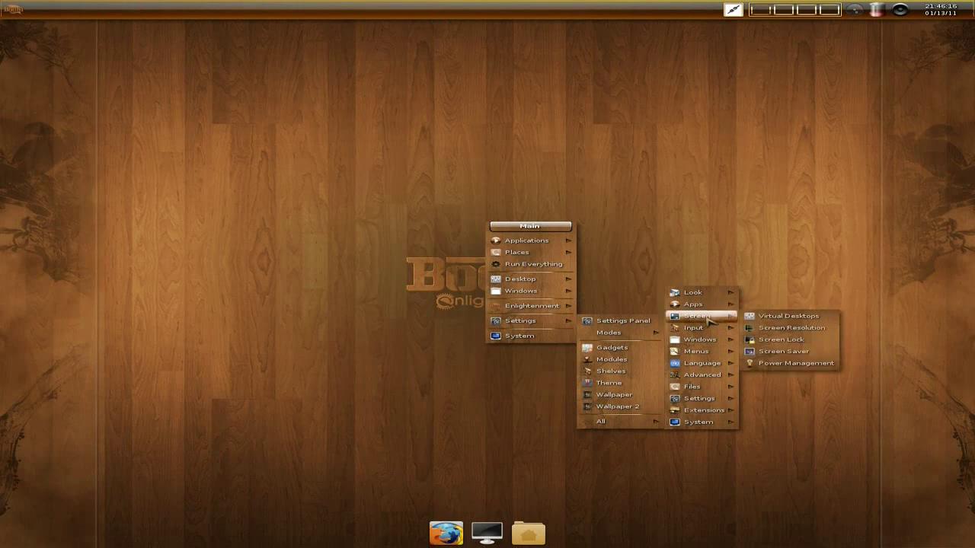
{"action": "mouse_move", "coordinate": [699, 341]}
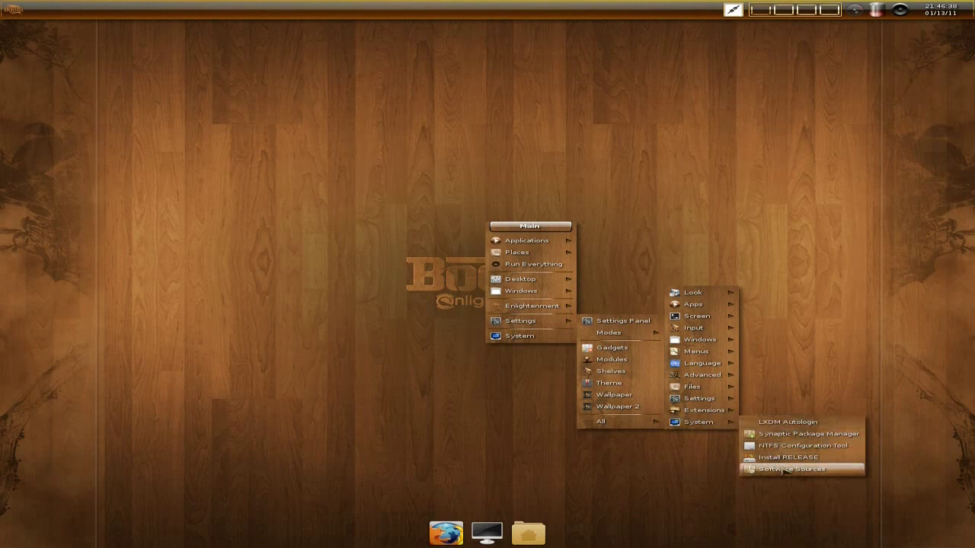
{"action": "left_click", "coordinate": [781, 436]}
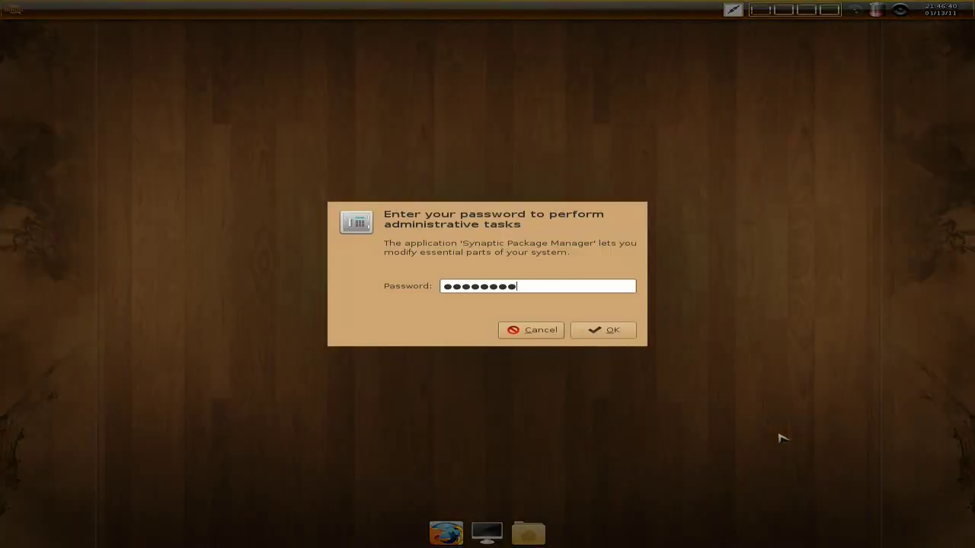
Authenticate with the administrator password and open Synaptic's Find dialog
{"action": "key", "text": "Return"}
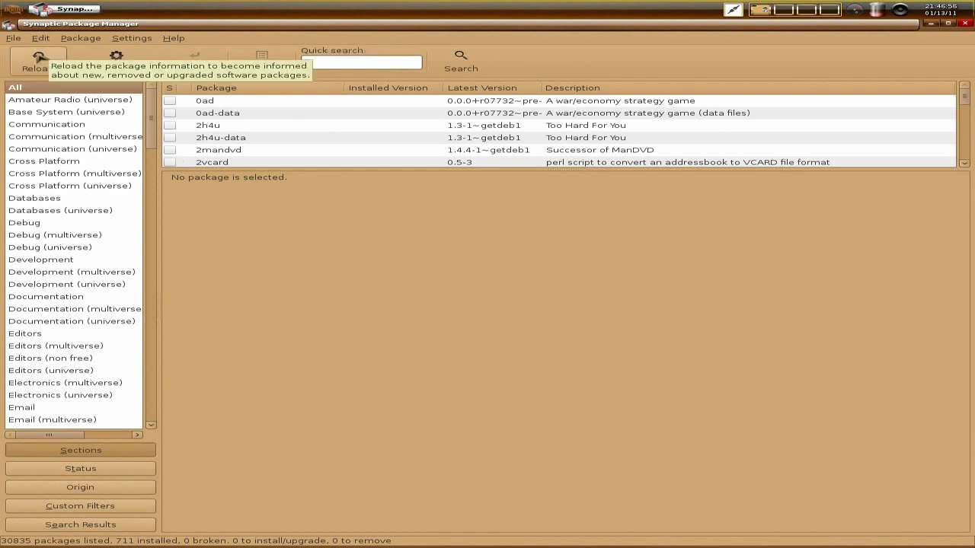
{"action": "left_click", "coordinate": [461, 61]}
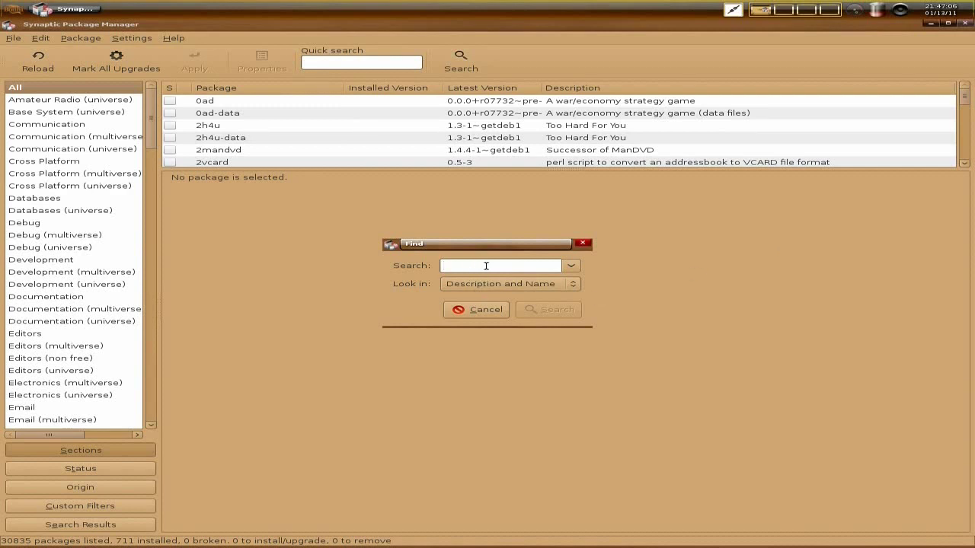
Search the package catalogue for 'exhale', then search again for 'vlc'
{"action": "type", "text": "exhale"}
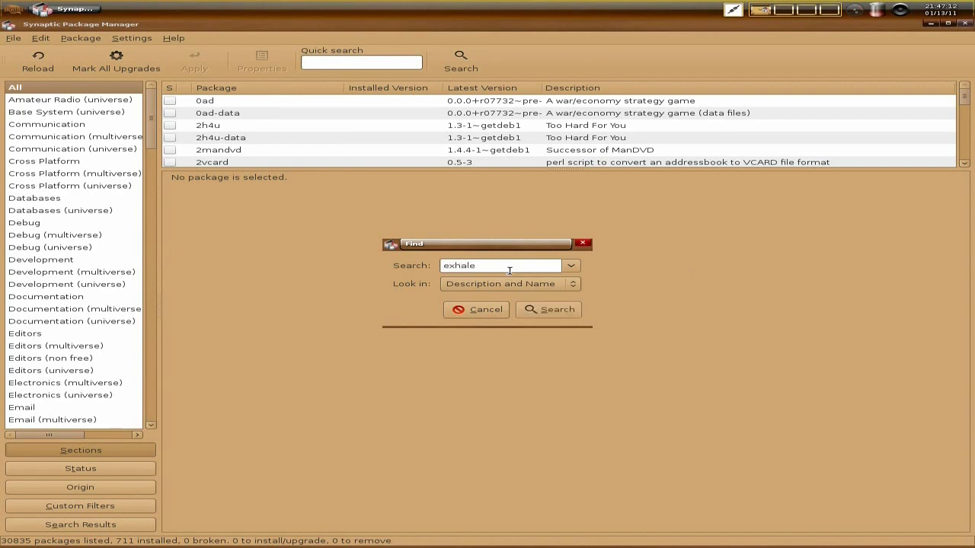
{"action": "left_click", "coordinate": [535, 311]}
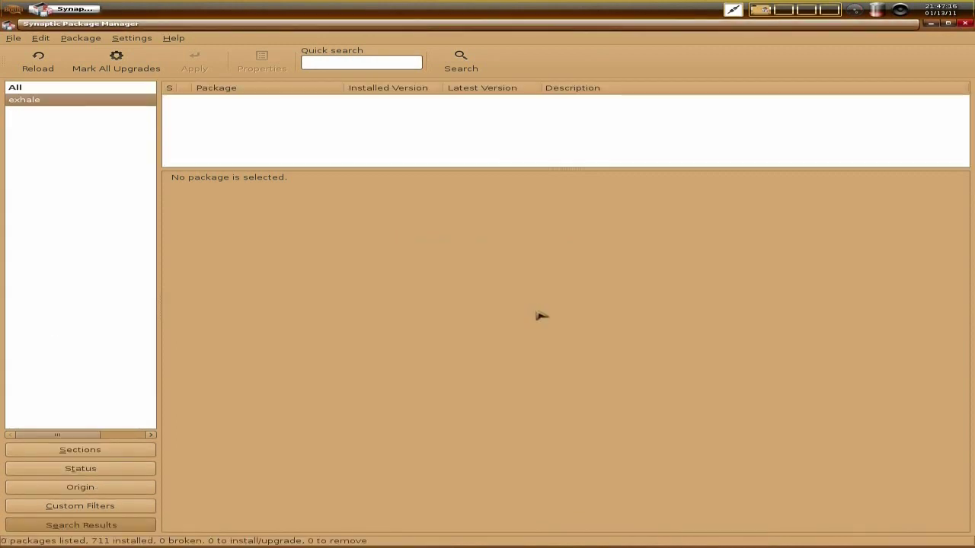
{"action": "left_click", "coordinate": [459, 67]}
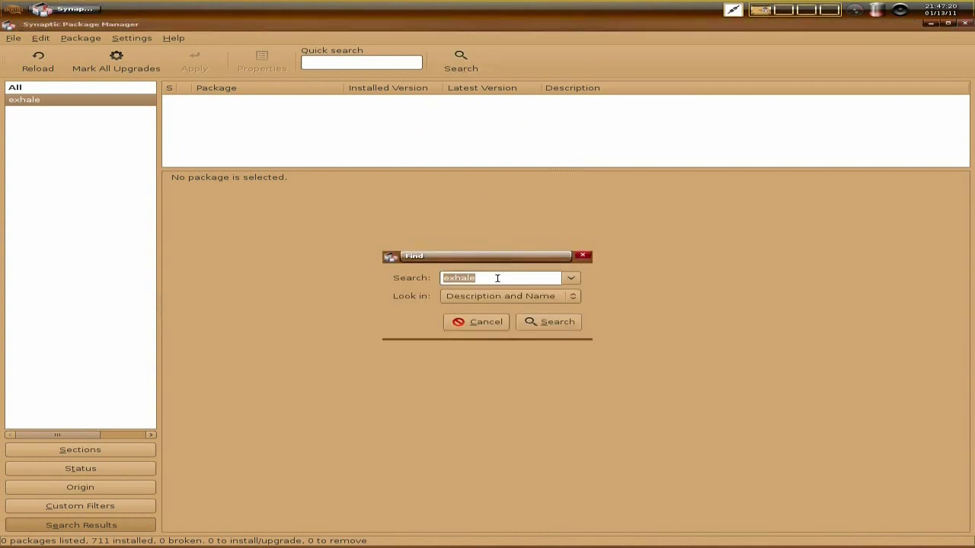
{"action": "key", "text": "BackSpace"}
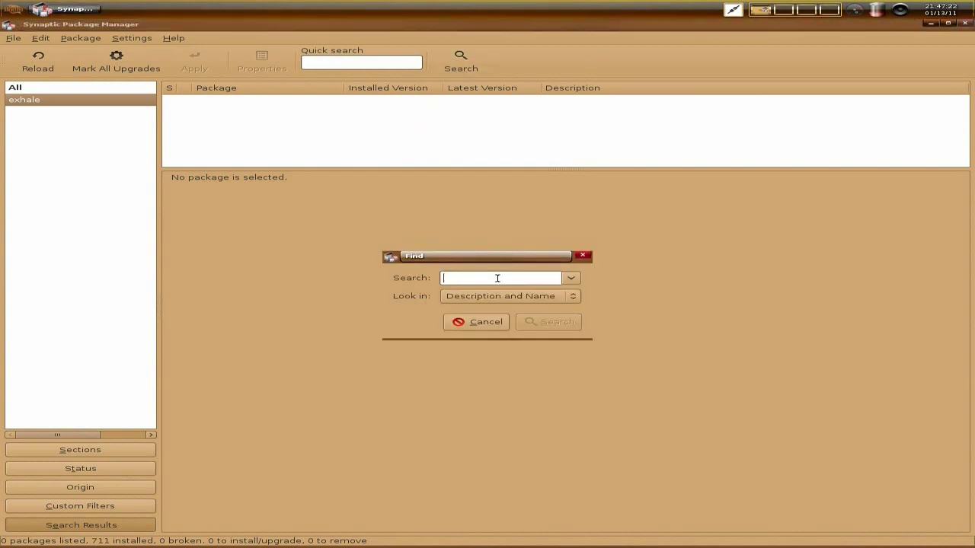
{"action": "type", "text": "mpl"}
{"action": "key", "text": "BackSpace"}
{"action": "key", "text": "BackSpace"}
{"action": "key", "text": "BackSpace"}
{"action": "type", "text": "vlc"}
{"action": "key", "text": "Return"}
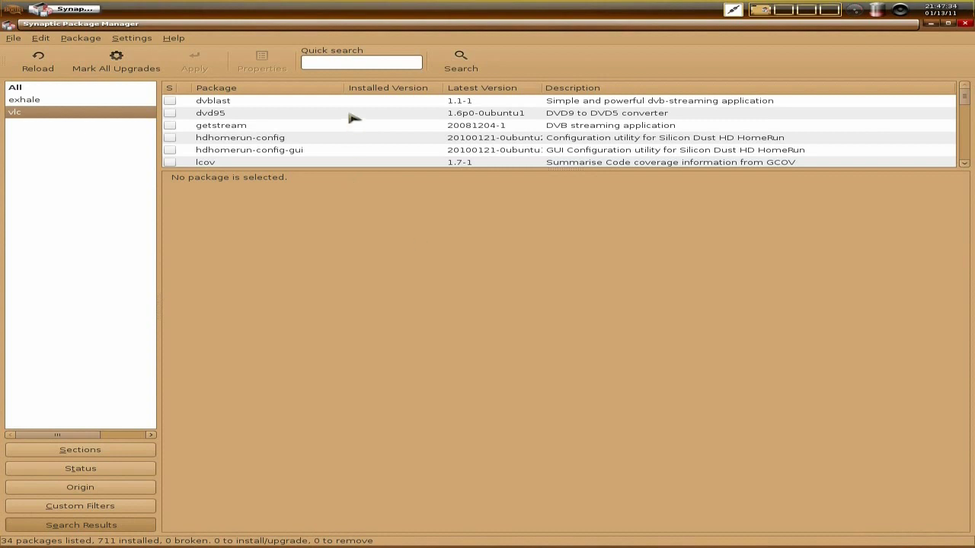
Scroll to the vlc package in the search results and mark it for installation
{"action": "scroll", "coordinate": [354, 118], "scroll_direction": "down", "scroll_amount": 10}
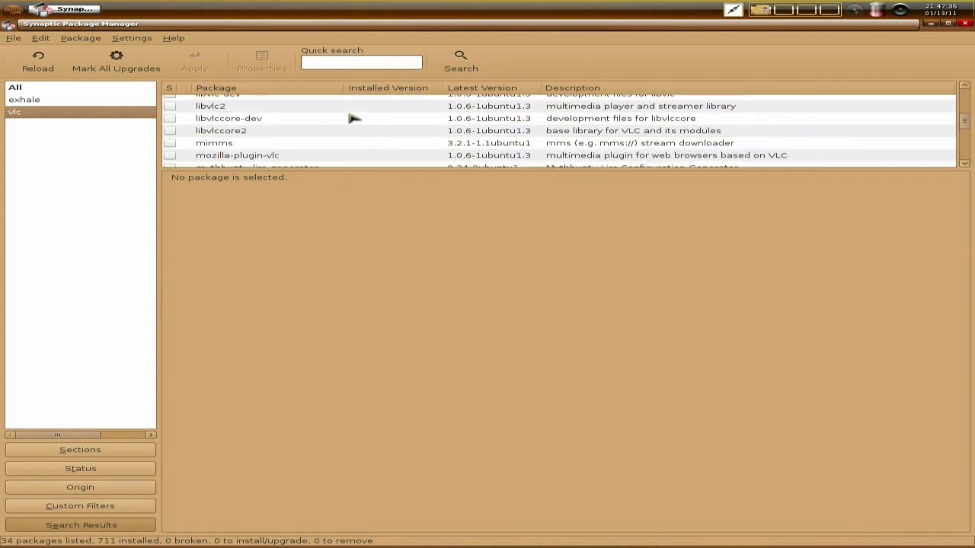
{"action": "scroll", "coordinate": [354, 118], "scroll_direction": "down", "scroll_amount": 3}
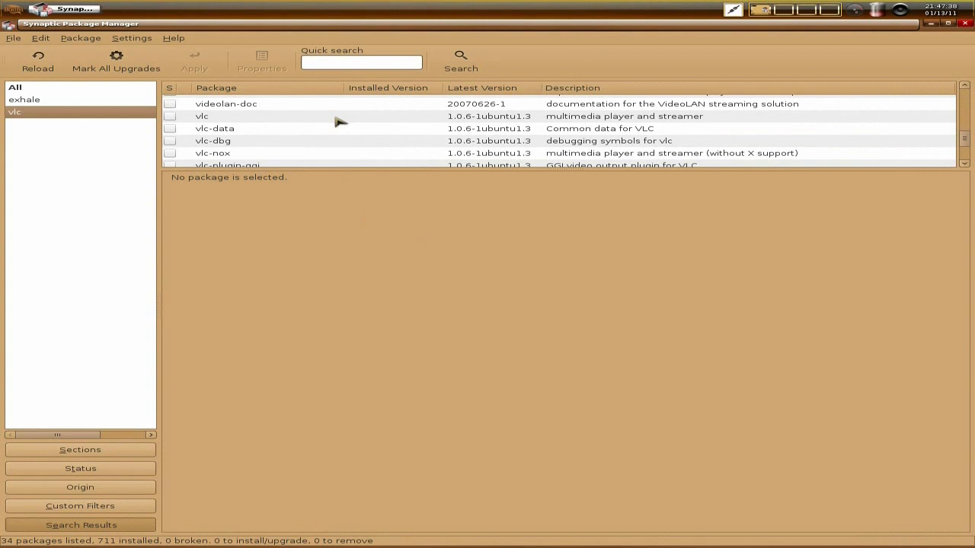
{"action": "left_click", "coordinate": [337, 120]}
{"action": "left_click", "coordinate": [171, 119]}
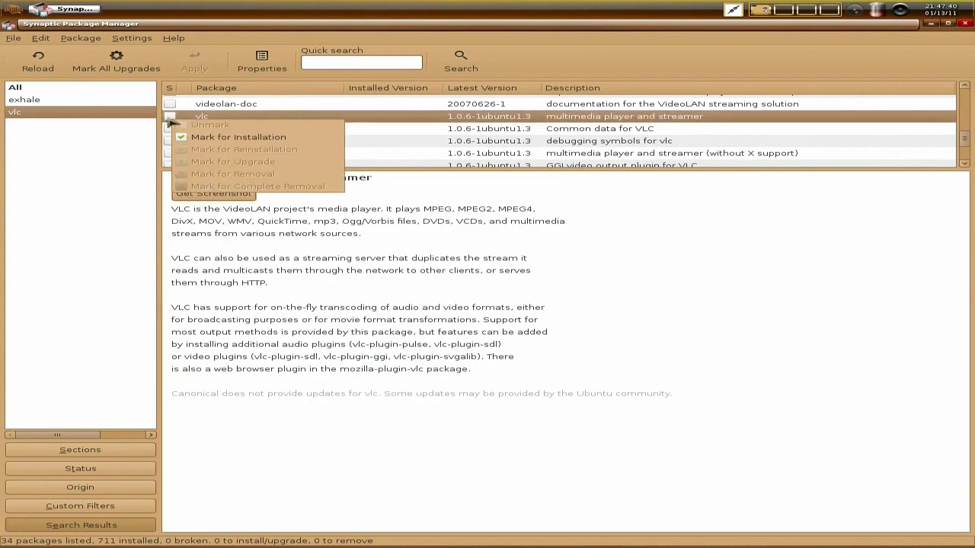
{"action": "left_click", "coordinate": [176, 137]}
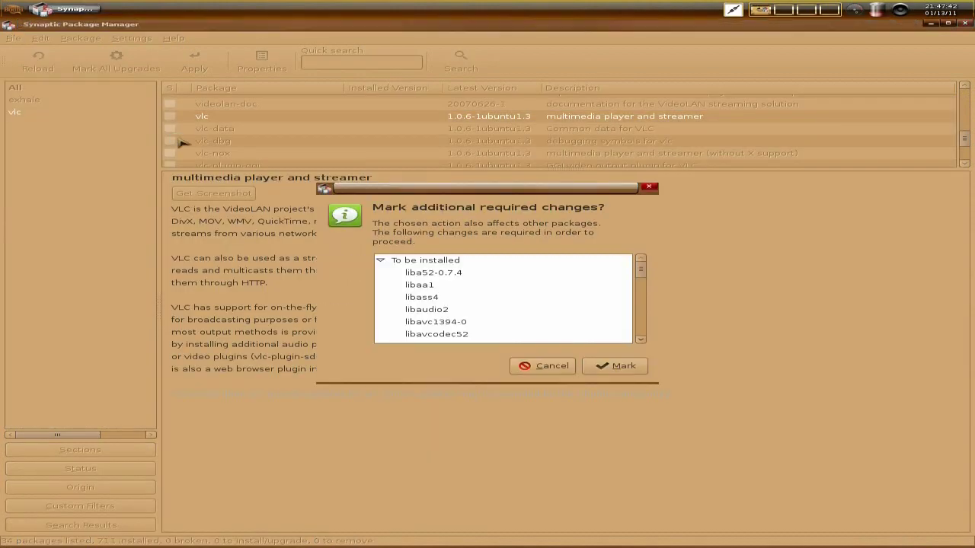
Accept vlc's required packages, apply the 59 new installs, then close Synaptic
{"action": "left_click", "coordinate": [615, 366]}
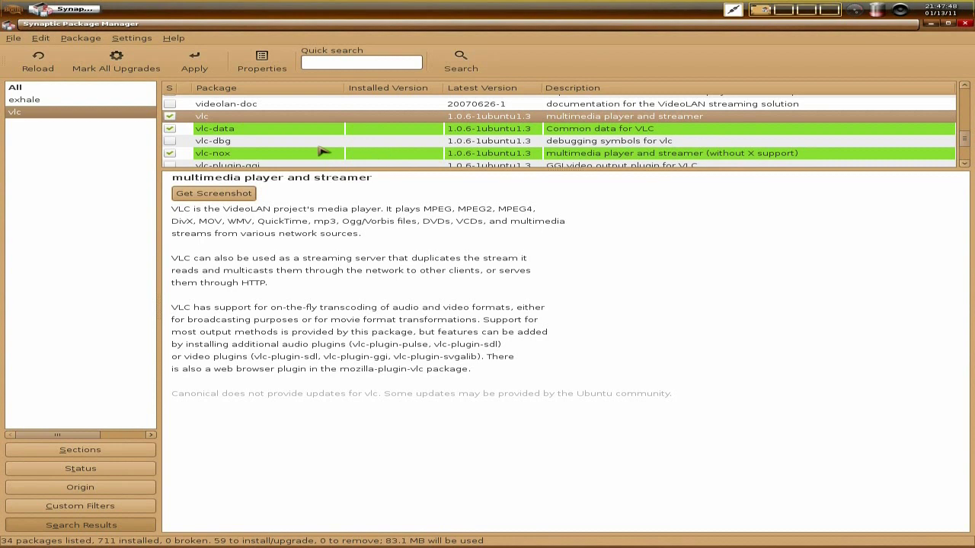
{"action": "left_click", "coordinate": [194, 64]}
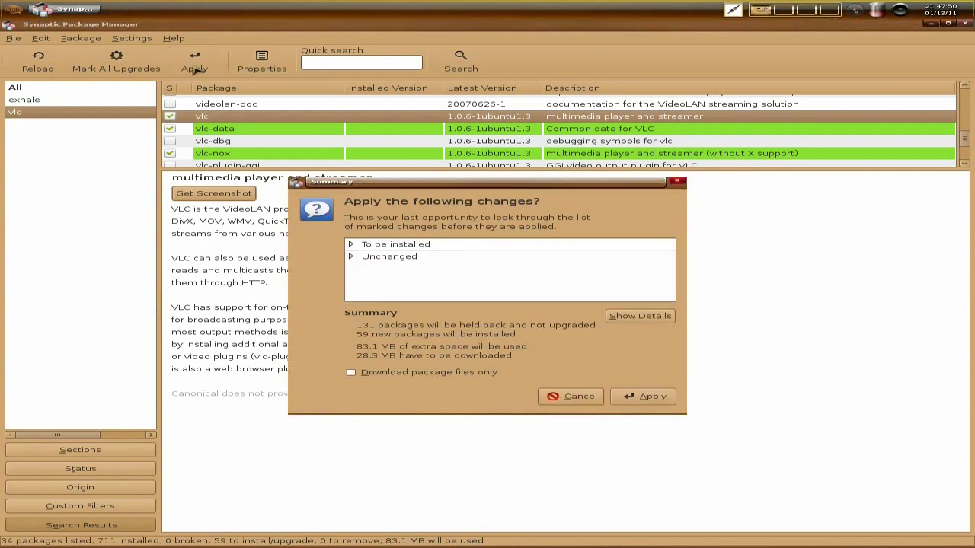
{"action": "left_click", "coordinate": [653, 396]}
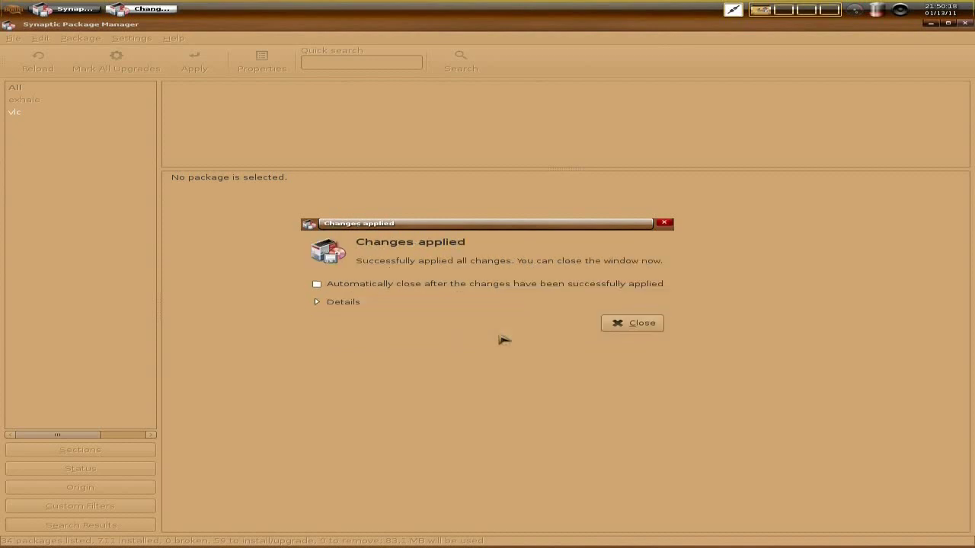
{"action": "left_click", "coordinate": [621, 323]}
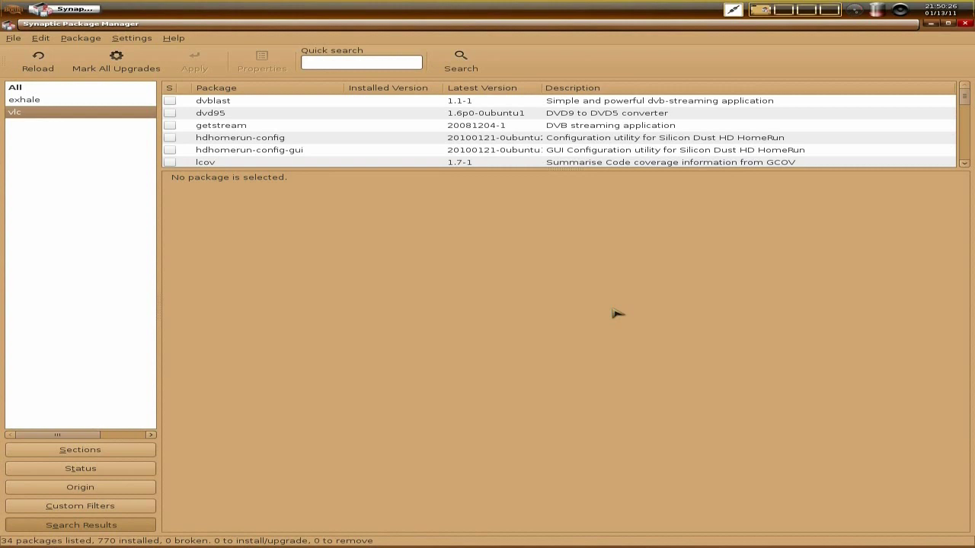
{"action": "left_click", "coordinate": [964, 25]}
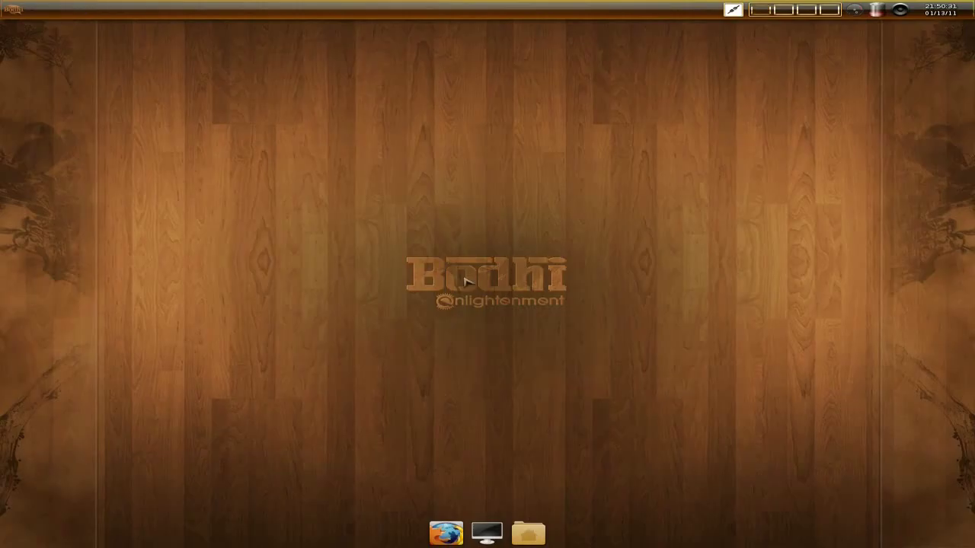
Launch VLC media player from Main > Applications > Sound & Video
{"action": "left_click", "coordinate": [409, 145]}
{"action": "mouse_move", "coordinate": [431, 162]}
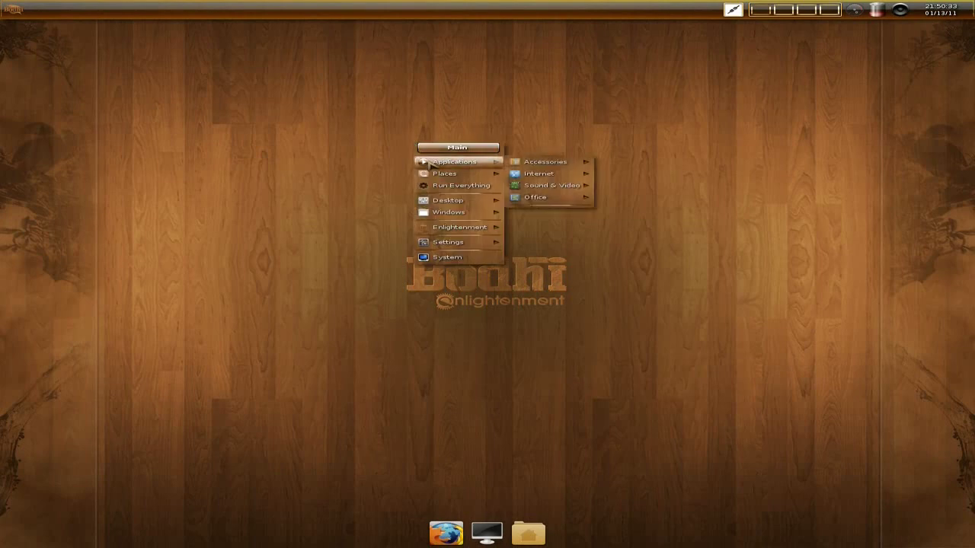
{"action": "mouse_move", "coordinate": [560, 186]}
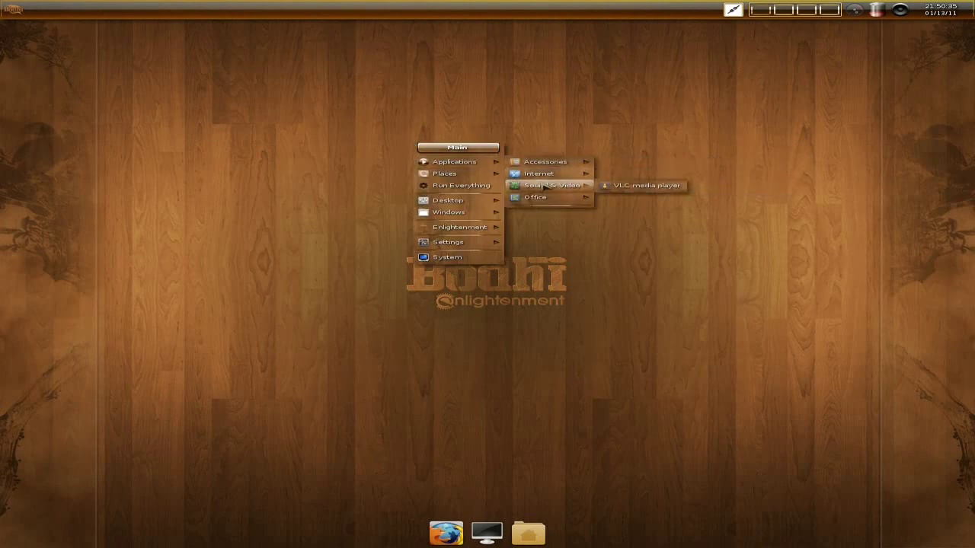
{"action": "left_click", "coordinate": [634, 186]}
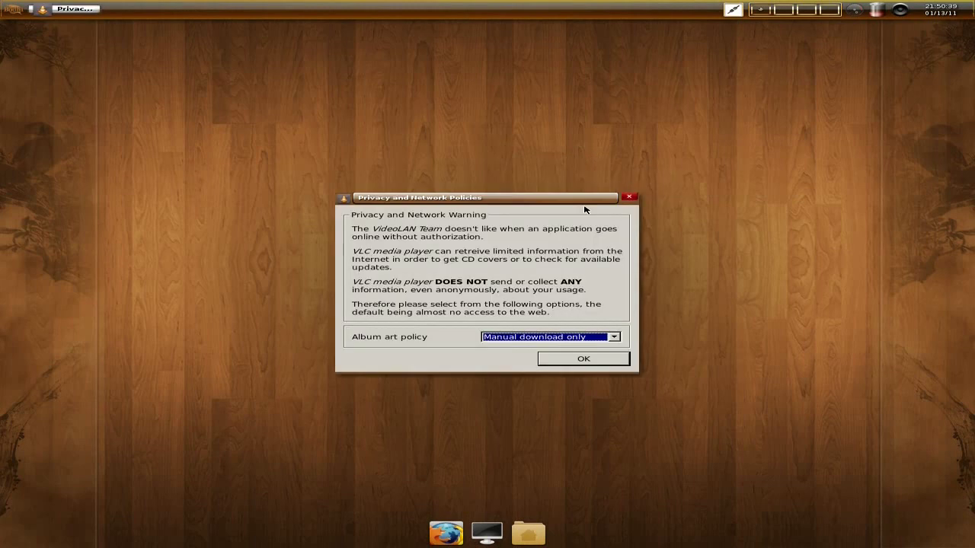
Accept VLC's privacy policy, move its window to the screen centre, and quit VLC
{"action": "left_click", "coordinate": [583, 359]}
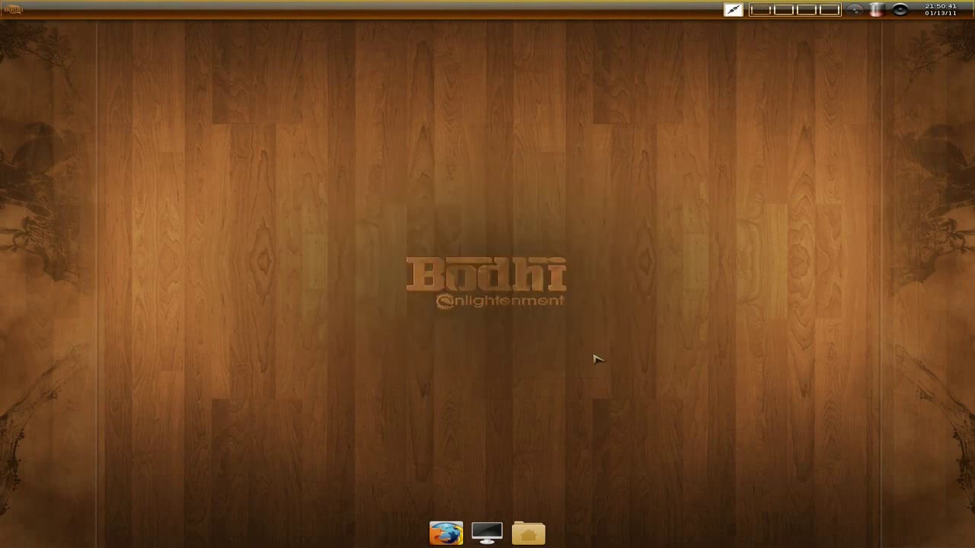
{"action": "left_click_drag", "start_coordinate": [153, 25], "coordinate": [552, 209]}
{"action": "left_click", "coordinate": [656, 203]}
Launch Firefox, scroll through the bodhilinux.com home page, and go to its About page
{"action": "left_click", "coordinate": [446, 533]}
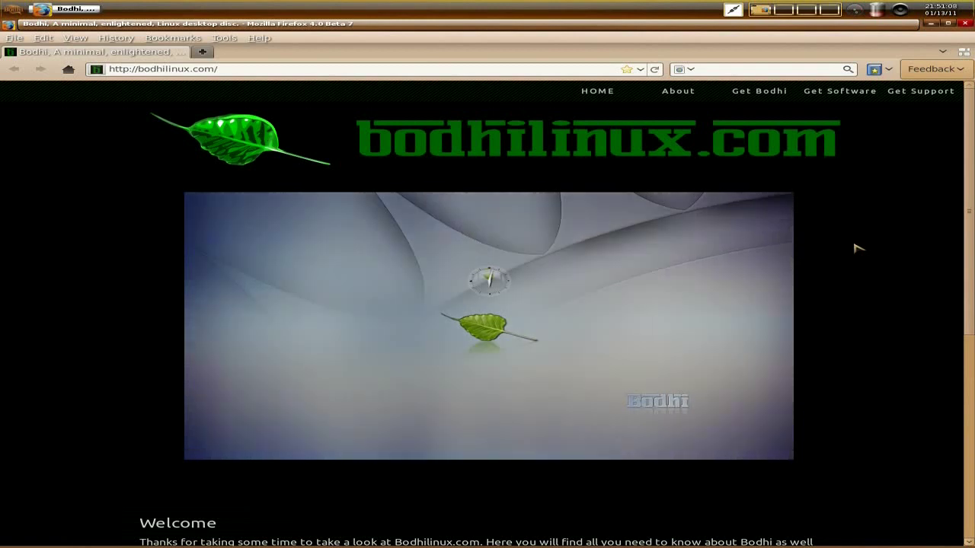
{"action": "scroll", "coordinate": [857, 248], "scroll_direction": "down", "scroll_amount": 1}
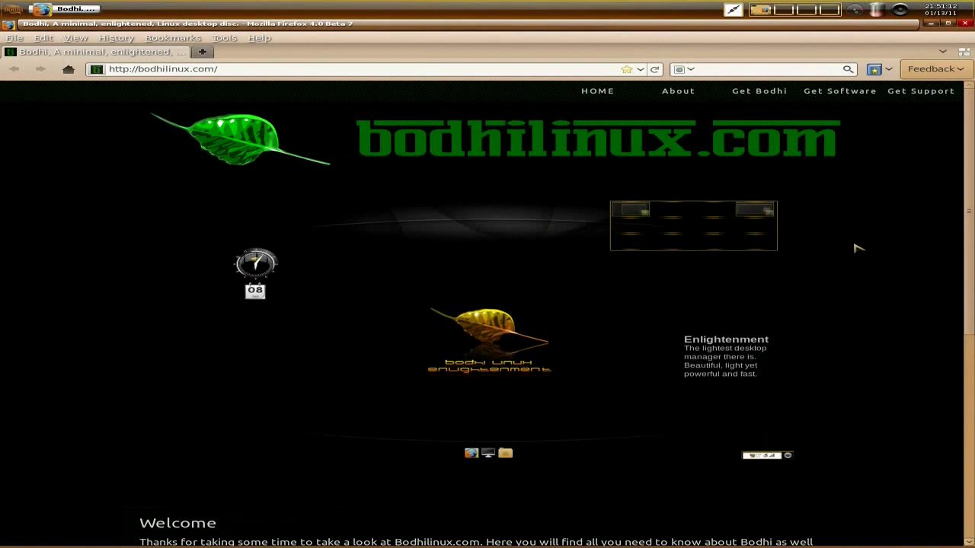
{"action": "scroll", "coordinate": [857, 247], "scroll_direction": "down", "scroll_amount": 5}
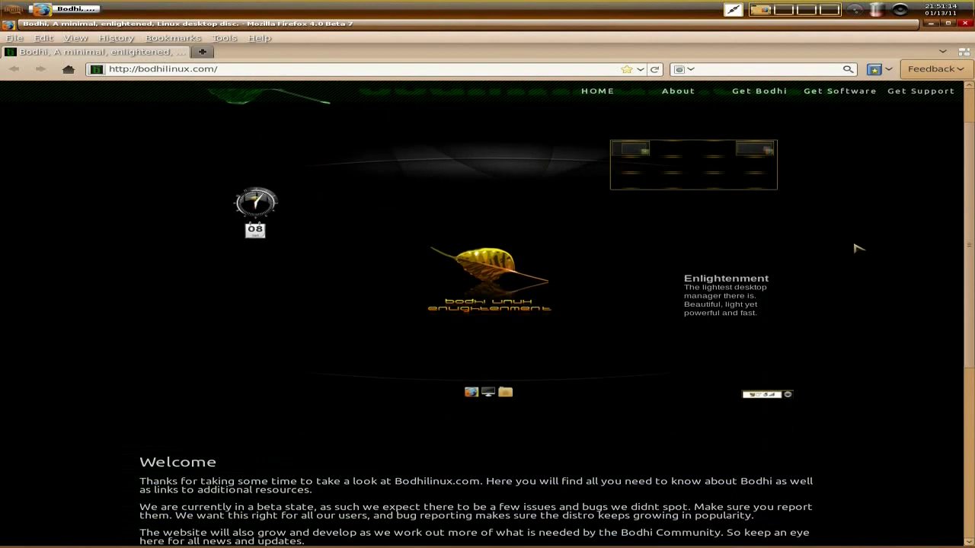
{"action": "scroll", "coordinate": [857, 247], "scroll_direction": "down", "scroll_amount": 3}
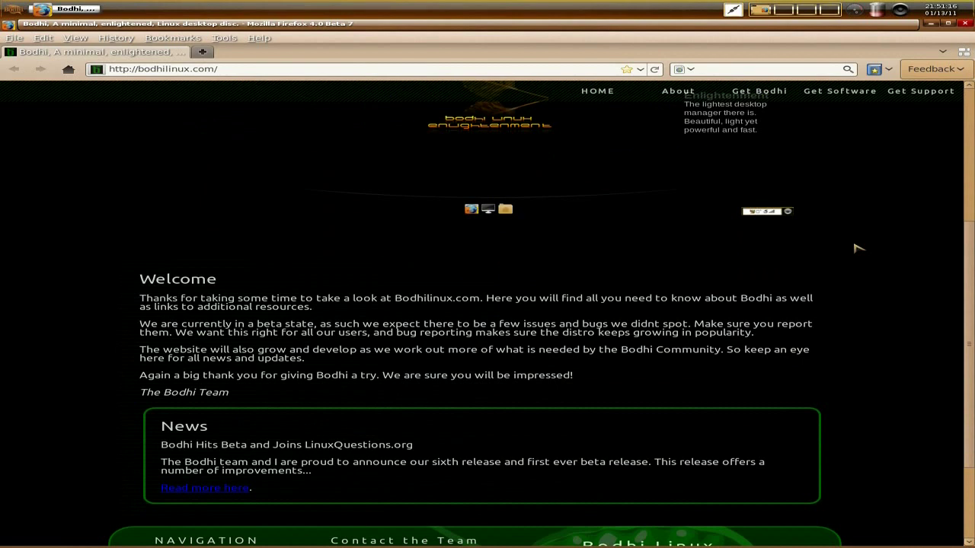
{"action": "scroll", "coordinate": [857, 247], "scroll_direction": "down", "scroll_amount": 4}
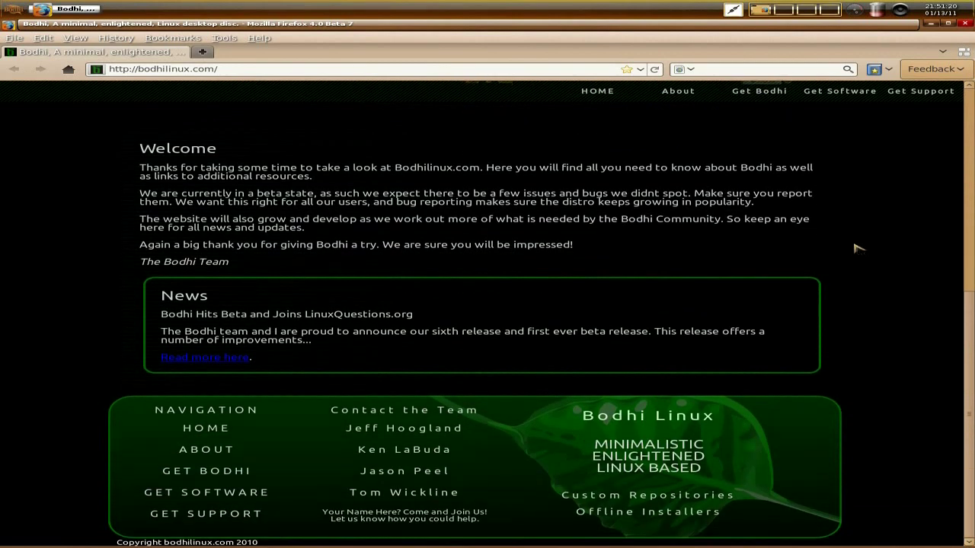
{"action": "scroll", "coordinate": [857, 247], "scroll_direction": "up", "scroll_amount": 12}
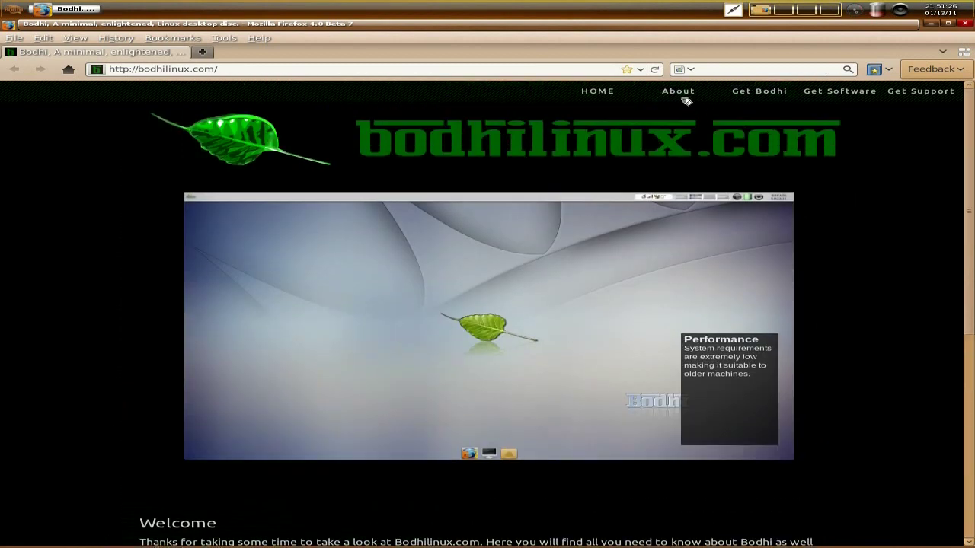
{"action": "left_click", "coordinate": [688, 96]}
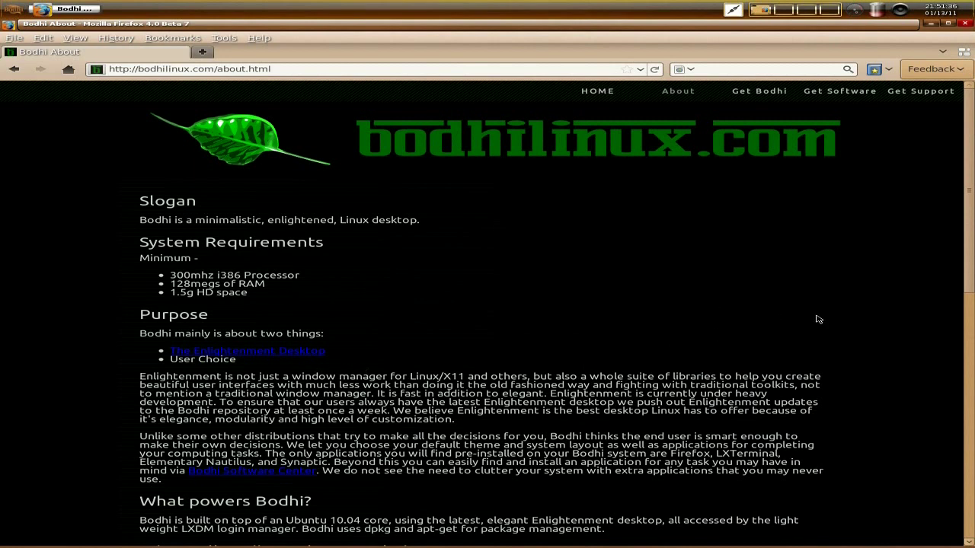
Read the About page's system requirements, release cycle, rationale and team sections down to the footer, then scroll back up
{"action": "scroll", "coordinate": [875, 331], "scroll_direction": "down", "scroll_amount": 3}
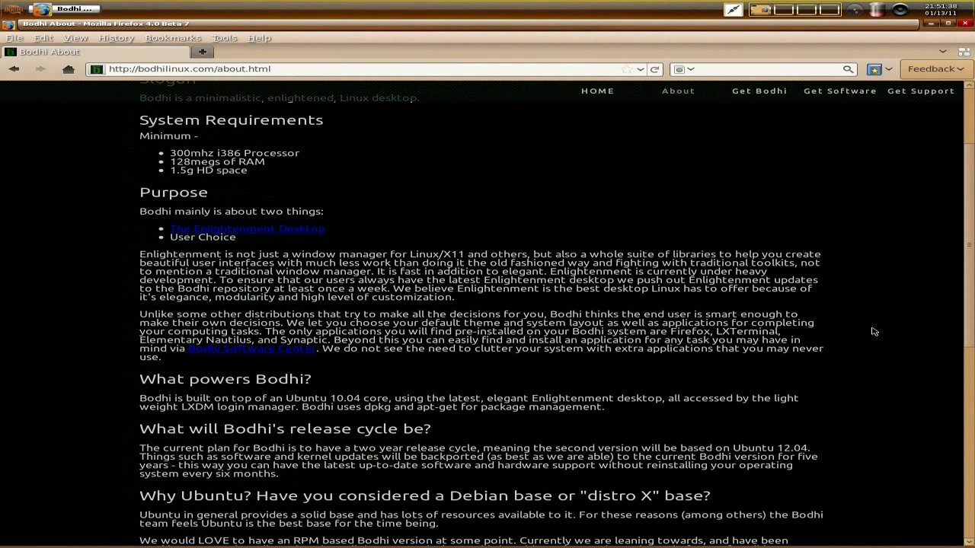
{"action": "scroll", "coordinate": [875, 331], "scroll_direction": "down", "scroll_amount": 2}
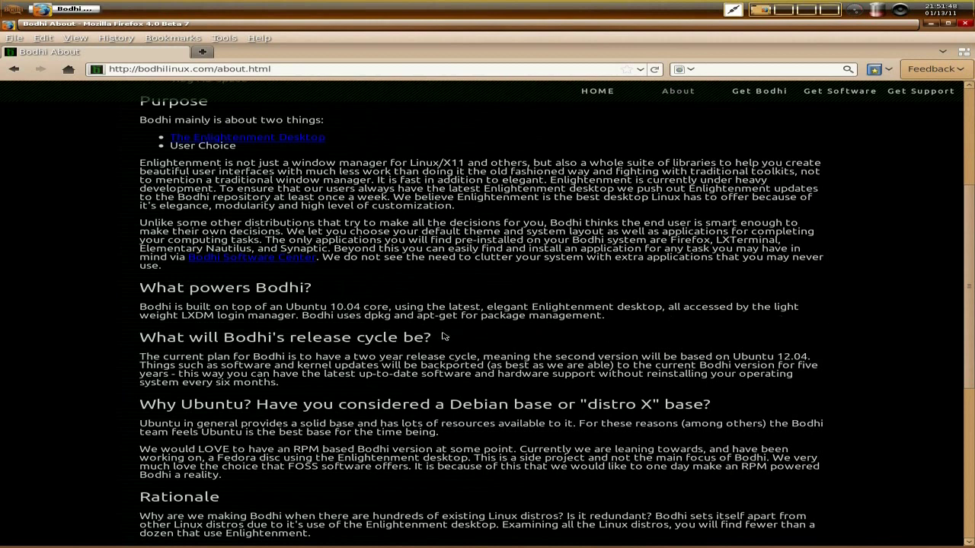
{"action": "scroll", "coordinate": [873, 340], "scroll_direction": "down", "scroll_amount": 2}
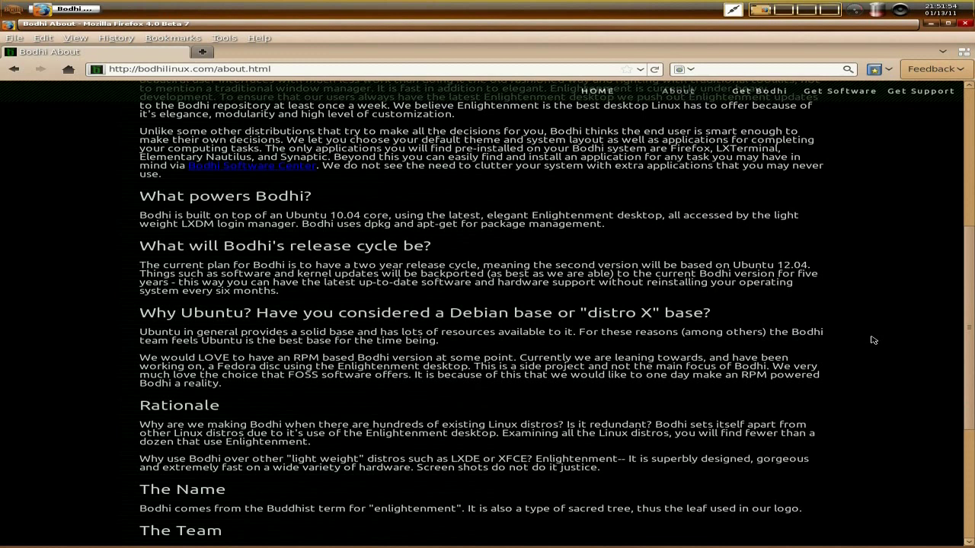
{"action": "scroll", "coordinate": [873, 340], "scroll_direction": "down", "scroll_amount": 1}
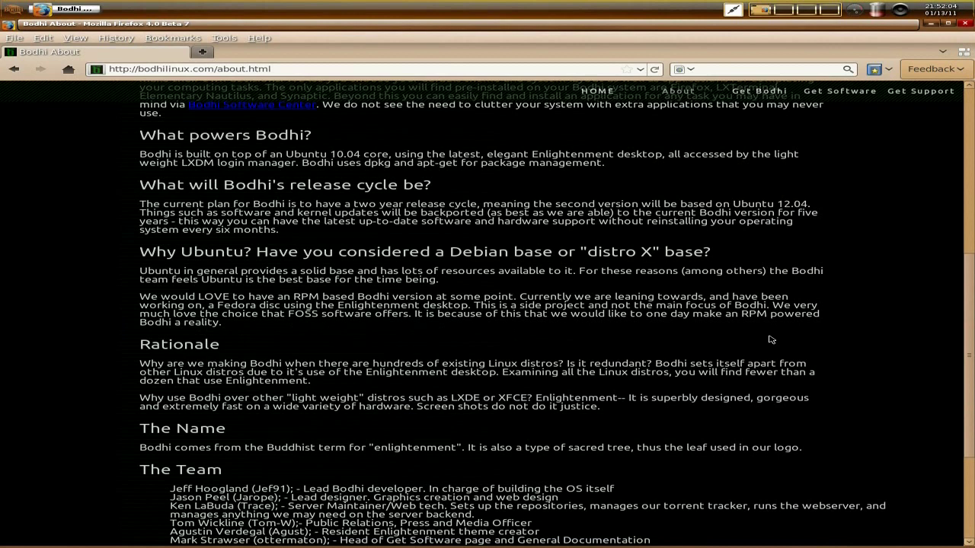
{"action": "scroll", "coordinate": [849, 340], "scroll_direction": "down", "scroll_amount": 2}
{"action": "scroll", "coordinate": [857, 341], "scroll_direction": "down", "scroll_amount": 3}
{"action": "scroll", "coordinate": [858, 341], "scroll_direction": "down", "scroll_amount": 1}
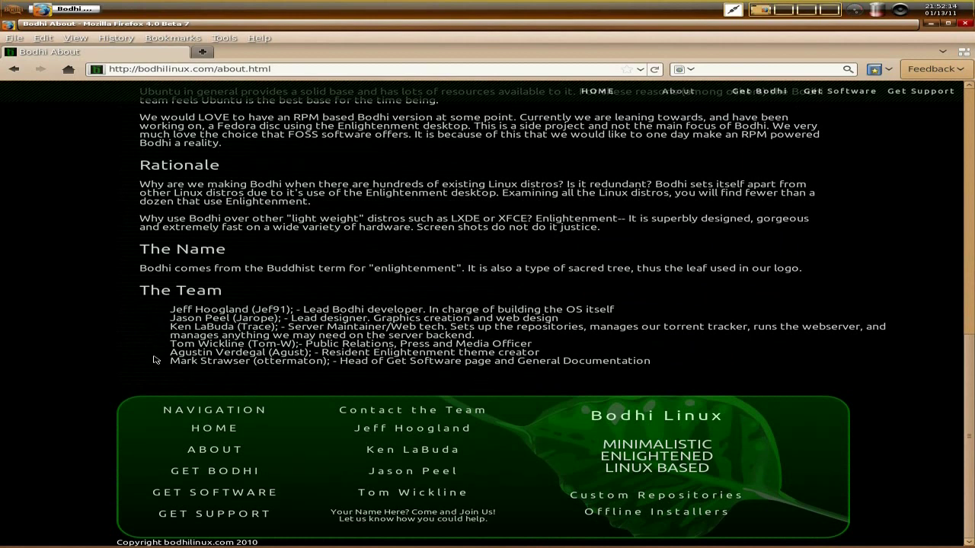
{"action": "scroll", "coordinate": [906, 367], "scroll_direction": "up", "scroll_amount": 5}
{"action": "scroll", "coordinate": [906, 367], "scroll_direction": "up", "scroll_amount": 5}
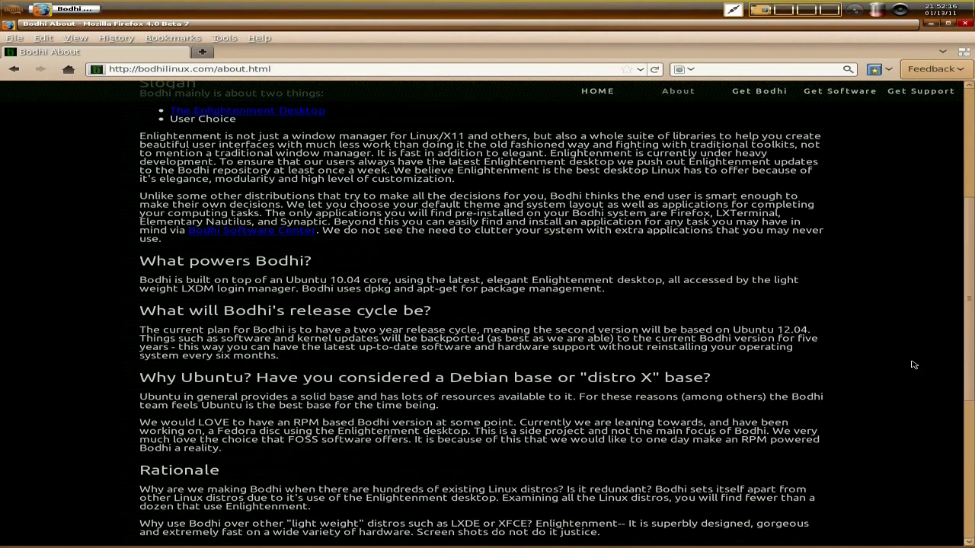
Skim the Get Bodhi download page, then open software.bodhilinux.com and its Webcam category
{"action": "left_click", "coordinate": [760, 92]}
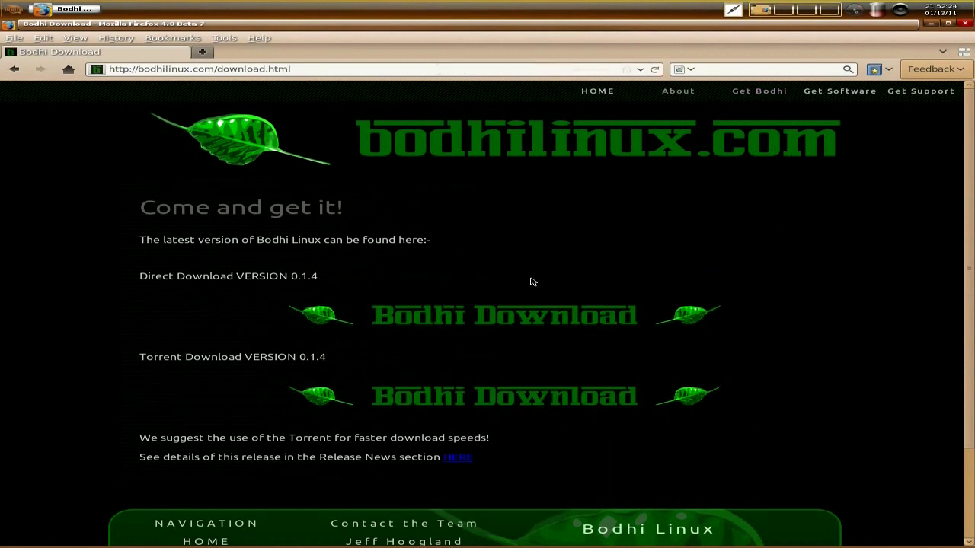
{"action": "scroll", "coordinate": [830, 300], "scroll_direction": "down", "scroll_amount": 5}
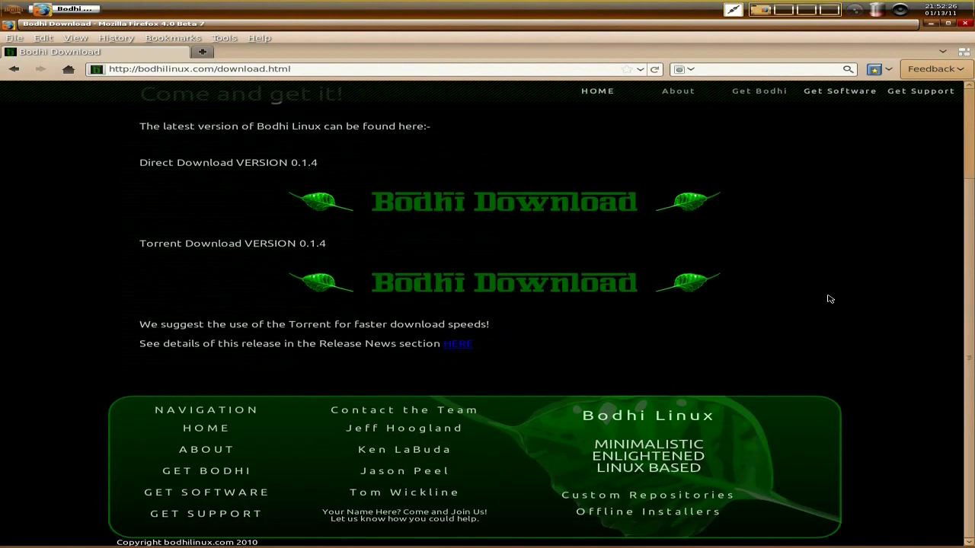
{"action": "scroll", "coordinate": [827, 298], "scroll_direction": "up", "scroll_amount": 5}
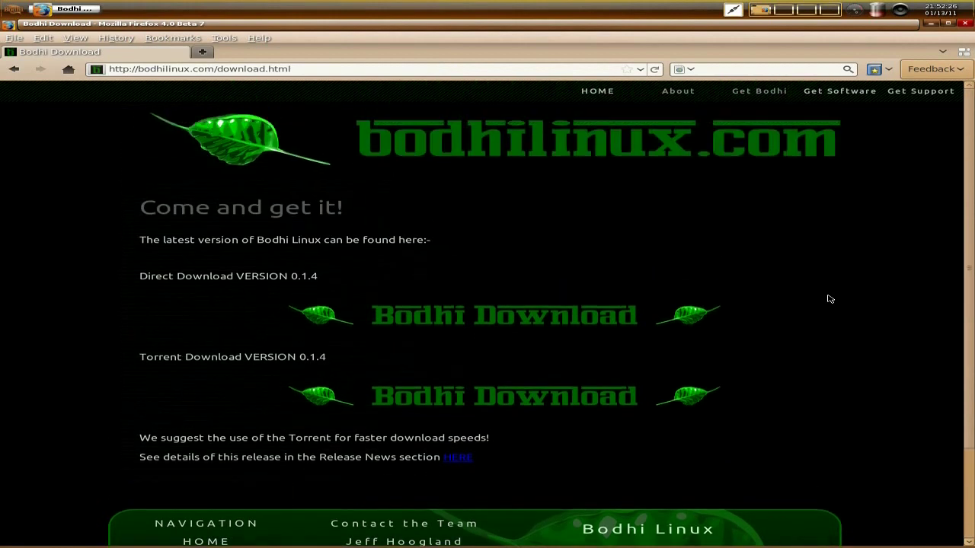
{"action": "left_click", "coordinate": [842, 94]}
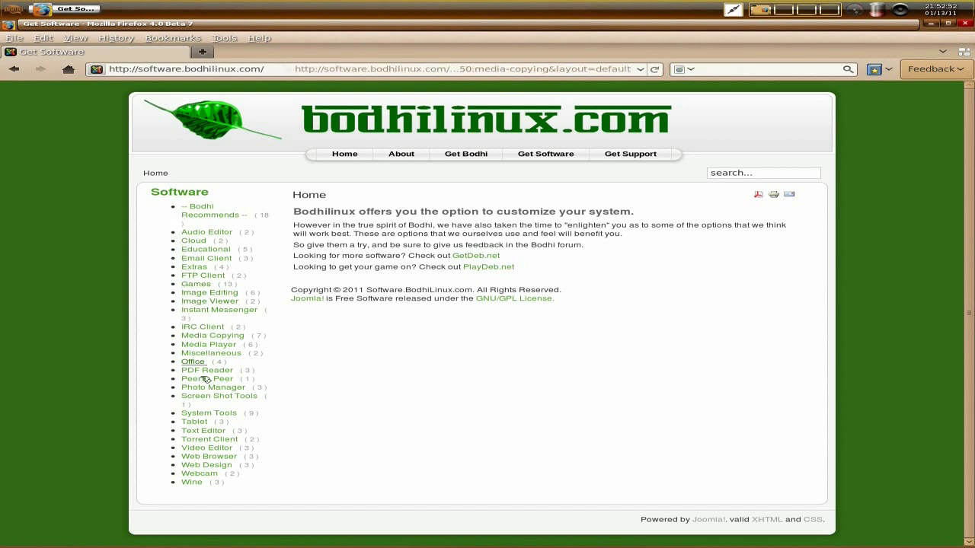
{"action": "left_click", "coordinate": [200, 474]}
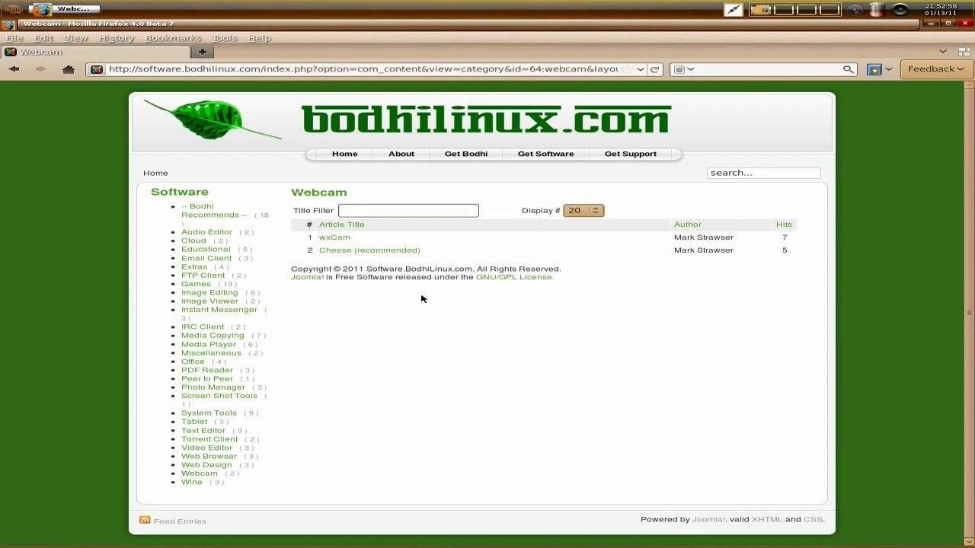
Request installation of Chromium Browser (recommended) from the software site's Web Browser category
{"action": "left_click", "coordinate": [210, 457]}
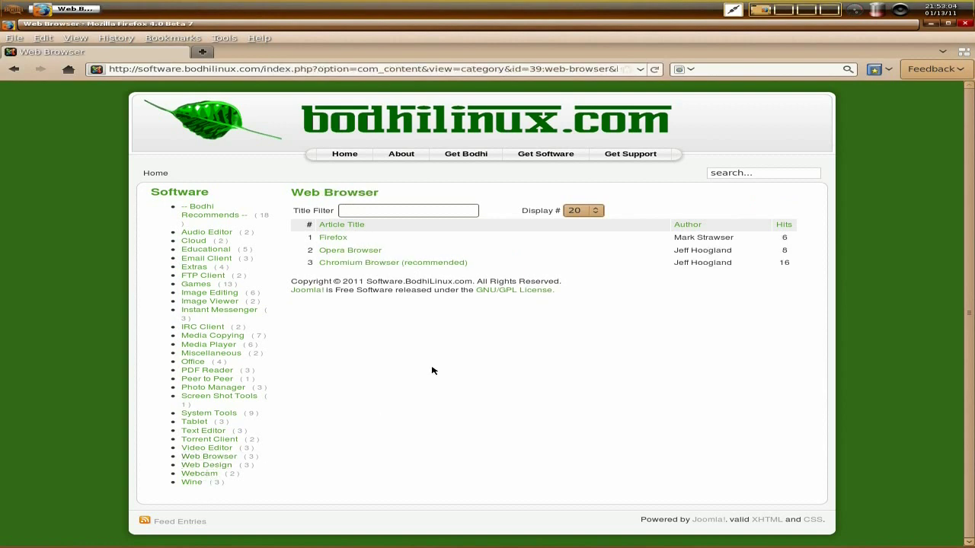
{"action": "left_click", "coordinate": [401, 265]}
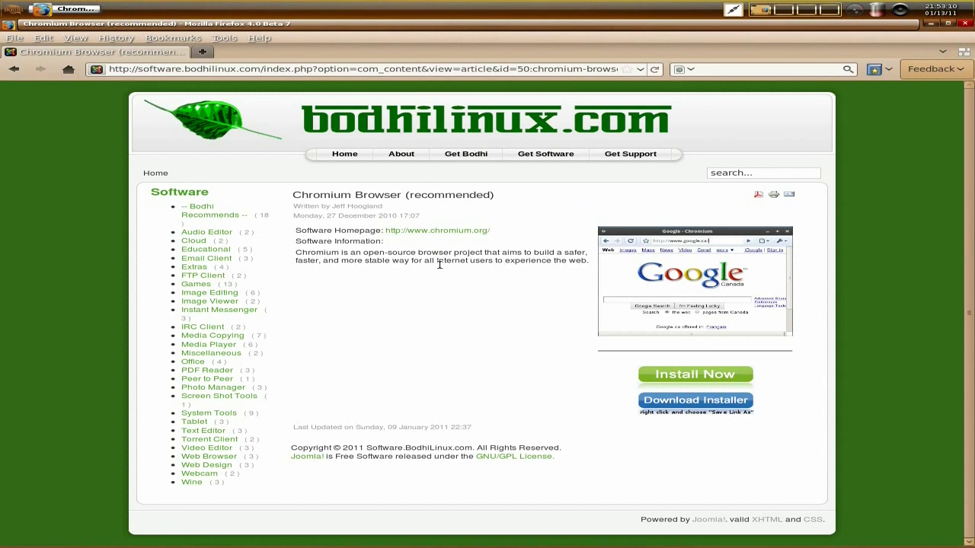
{"action": "left_click", "coordinate": [705, 378]}
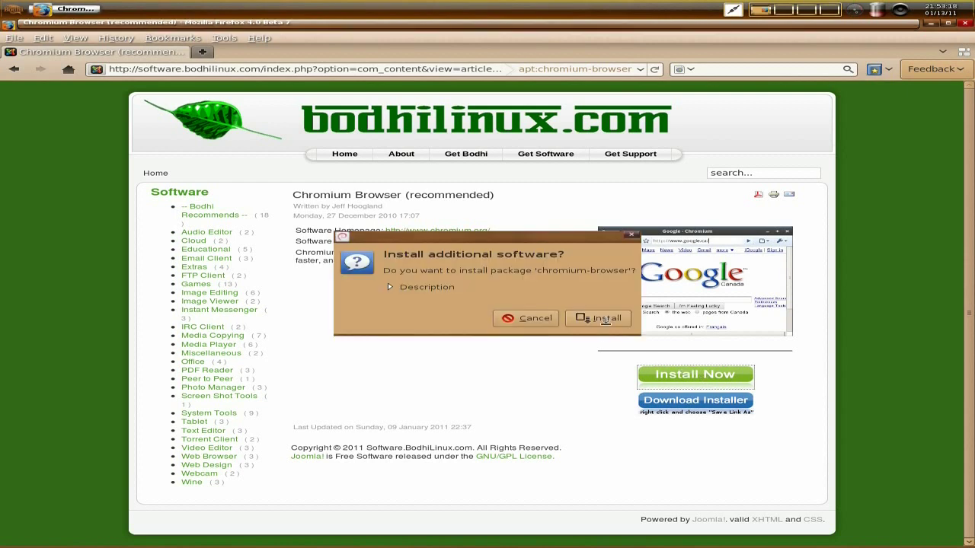
Confirm and apply the chromium-browser installation, dismiss the finished dialog, and close Firefox
{"action": "left_click", "coordinate": [598, 318]}
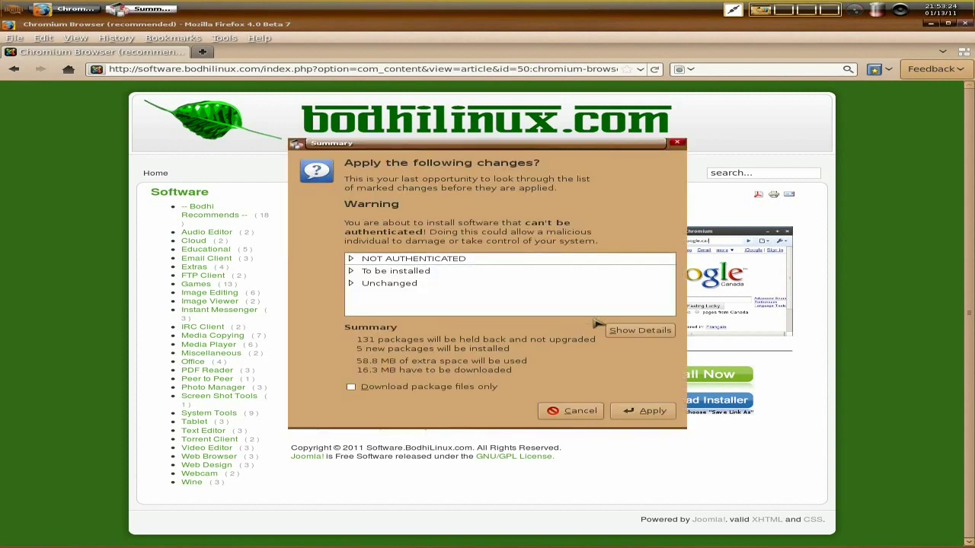
{"action": "left_click", "coordinate": [644, 412]}
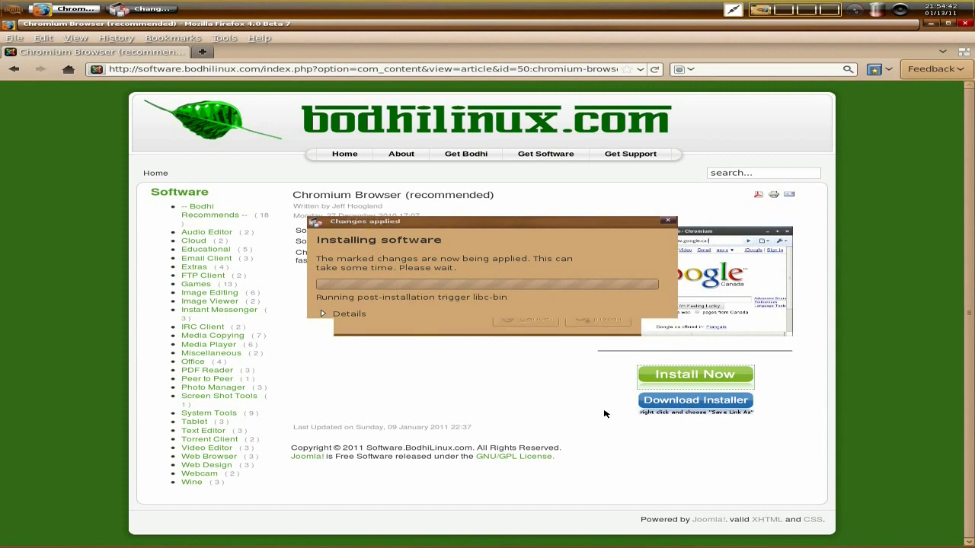
{"action": "key", "text": "Return"}
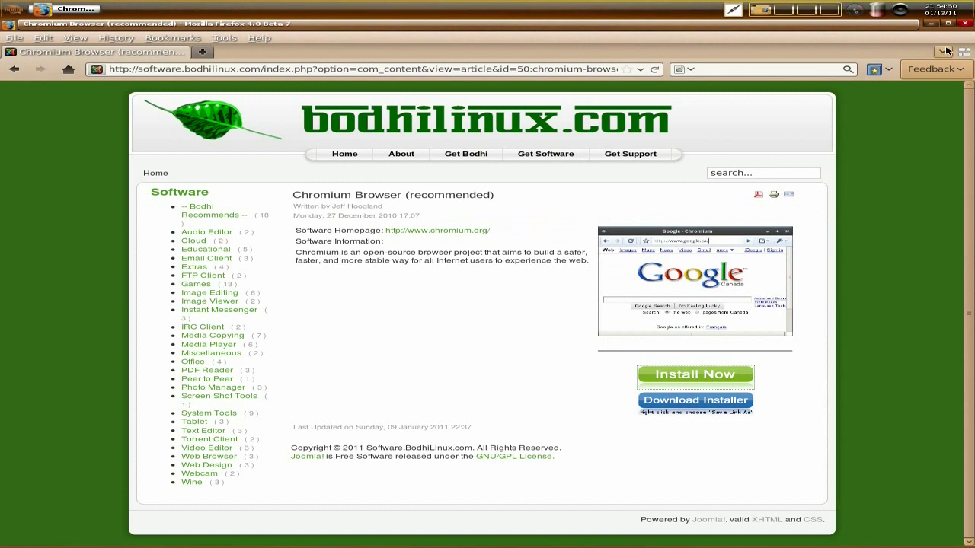
{"action": "left_click", "coordinate": [964, 24]}
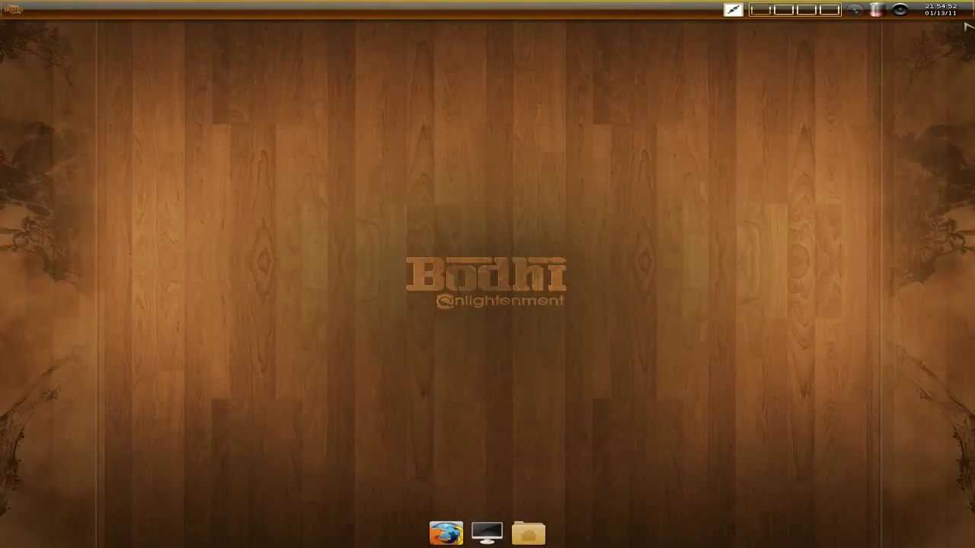
Launch Chromium Web Browser from Applications > Internet and choose Google as its search engine
{"action": "left_click", "coordinate": [358, 104]}
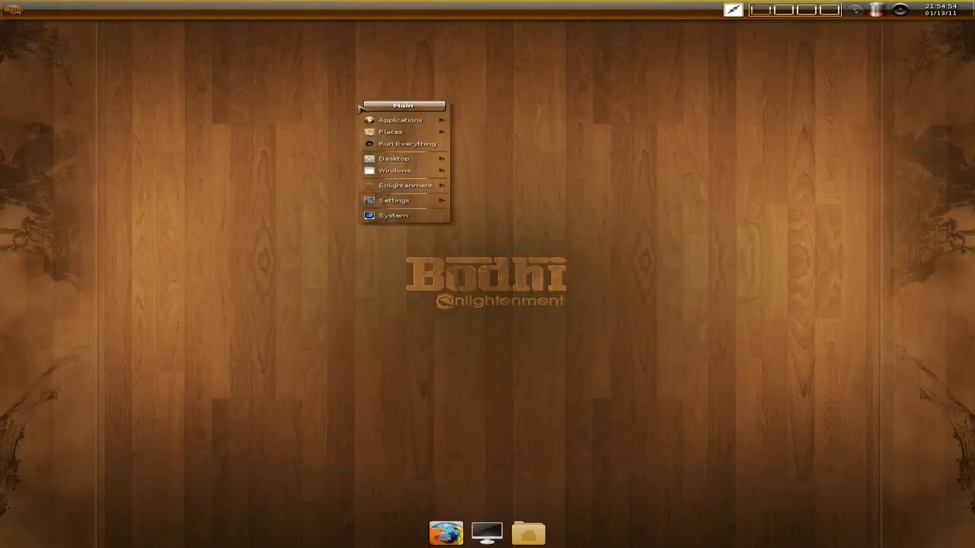
{"action": "mouse_move", "coordinate": [401, 120]}
{"action": "mouse_move", "coordinate": [494, 133]}
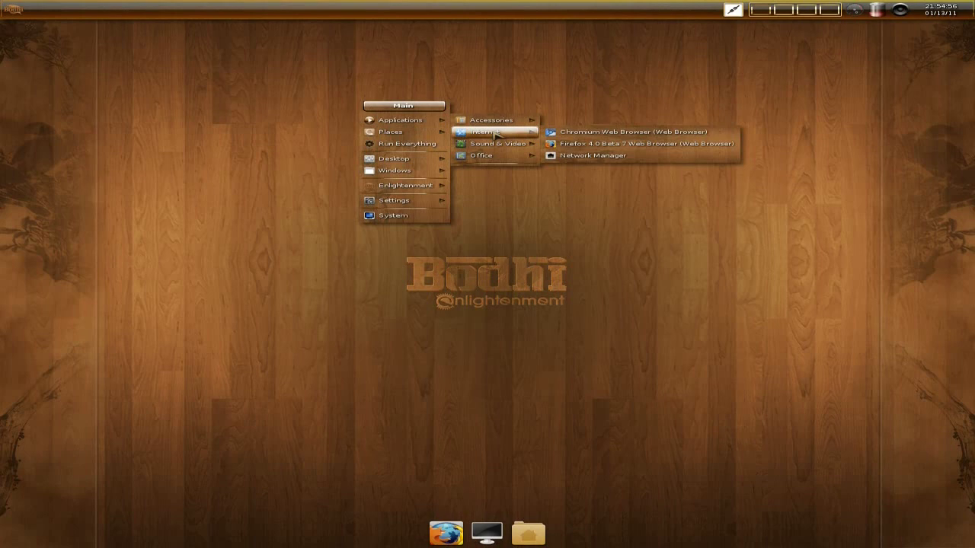
{"action": "left_click", "coordinate": [586, 134]}
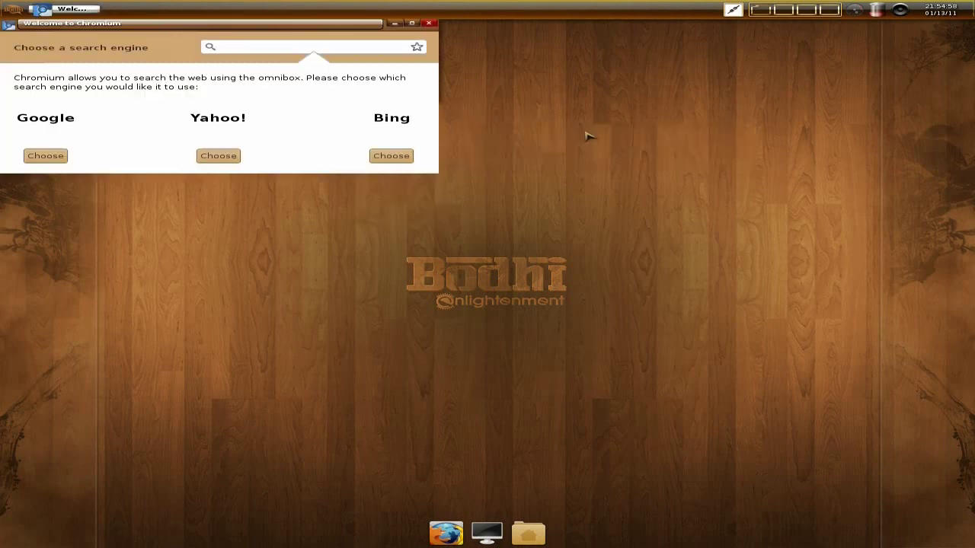
{"action": "left_click", "coordinate": [42, 156]}
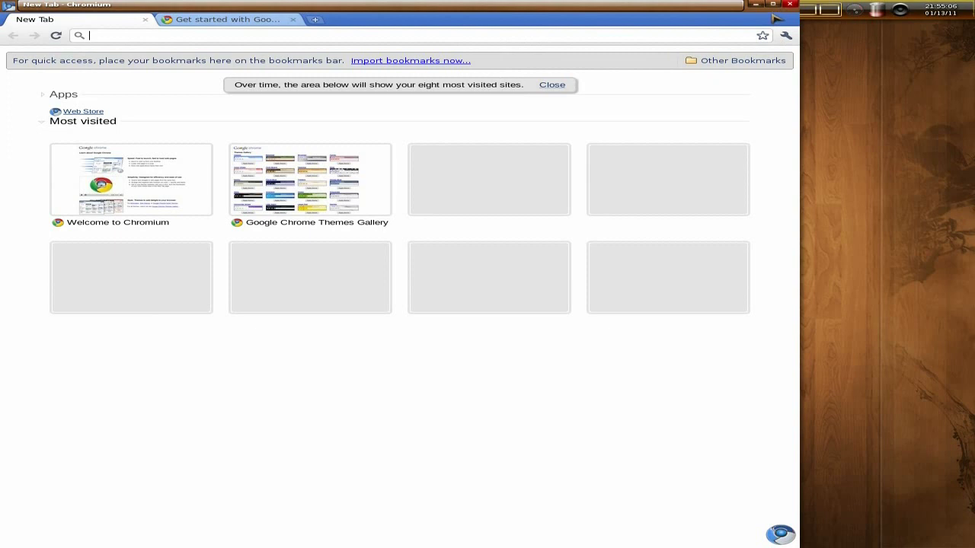
Maximize Chromium, close the New Tab, then close the browser
{"action": "left_click", "coordinate": [773, 6]}
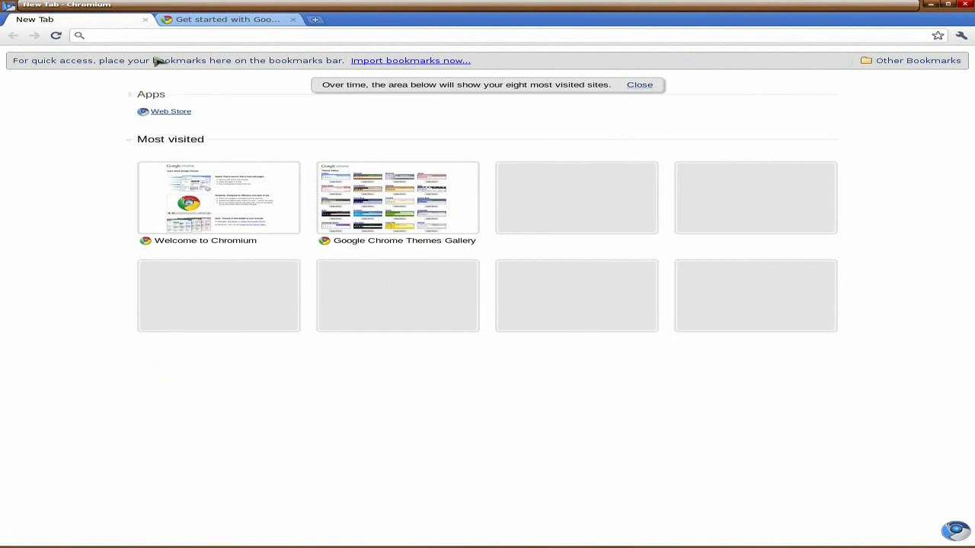
{"action": "left_click", "coordinate": [144, 21]}
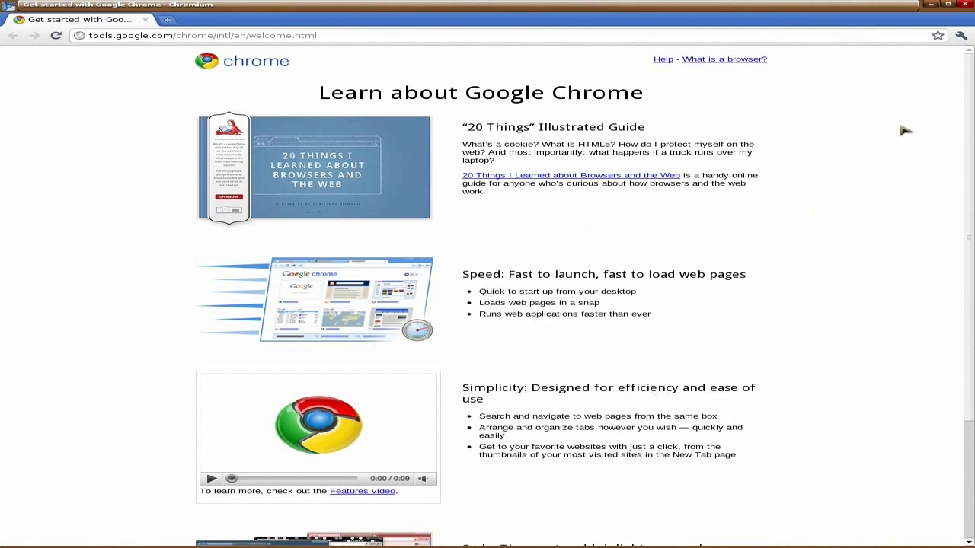
{"action": "left_click", "coordinate": [964, 6]}
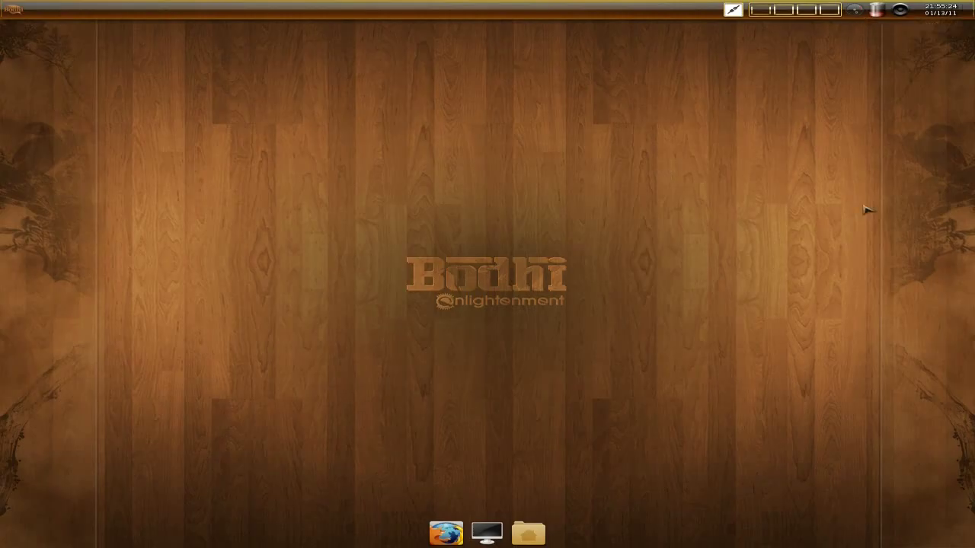